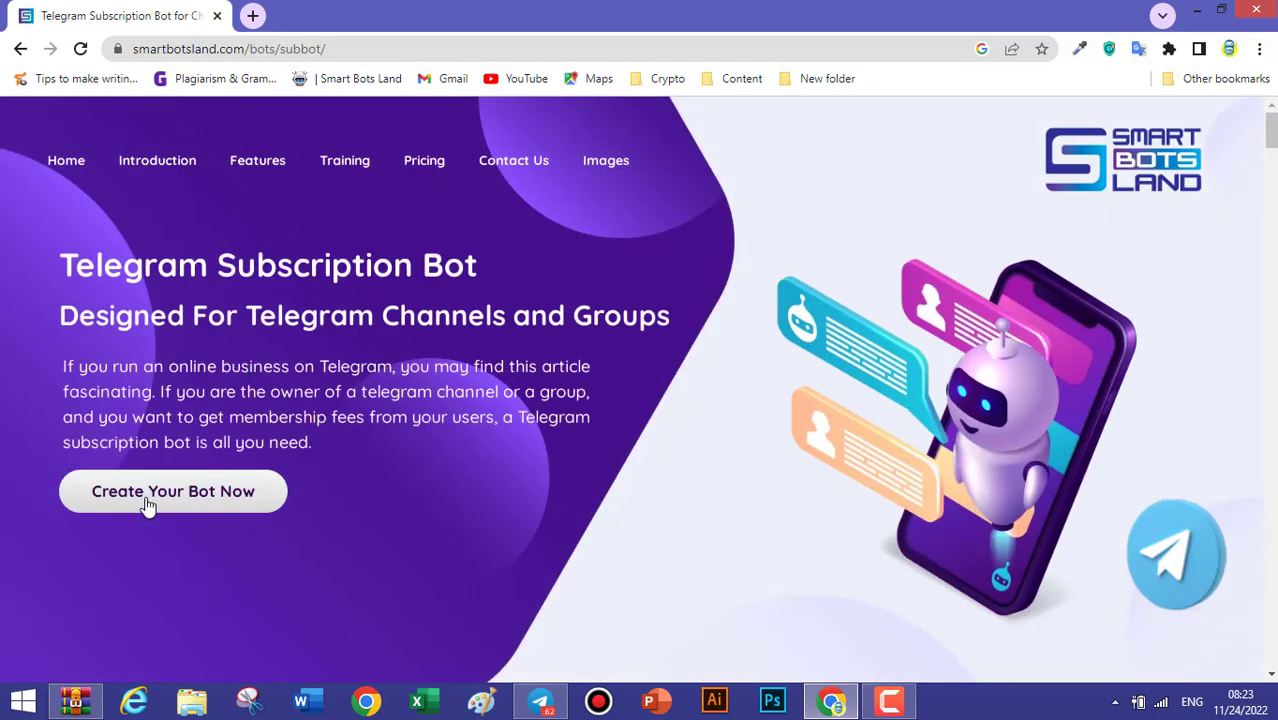
Follow the 'Create Your Bot Now' link on the SmartBotsLand subscription bot page.
click(210, 493)
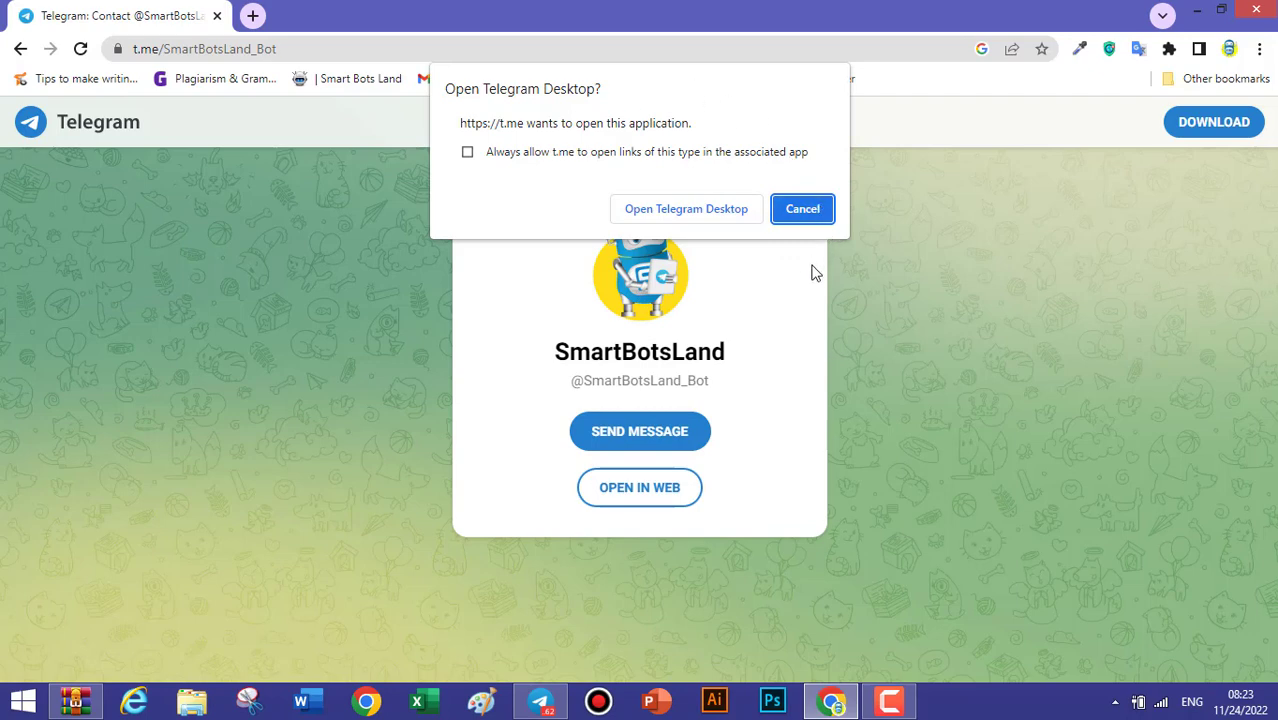
Confirm the prompt so the SmartBotsLand chat opens in Telegram Desktop.
click(674, 210)
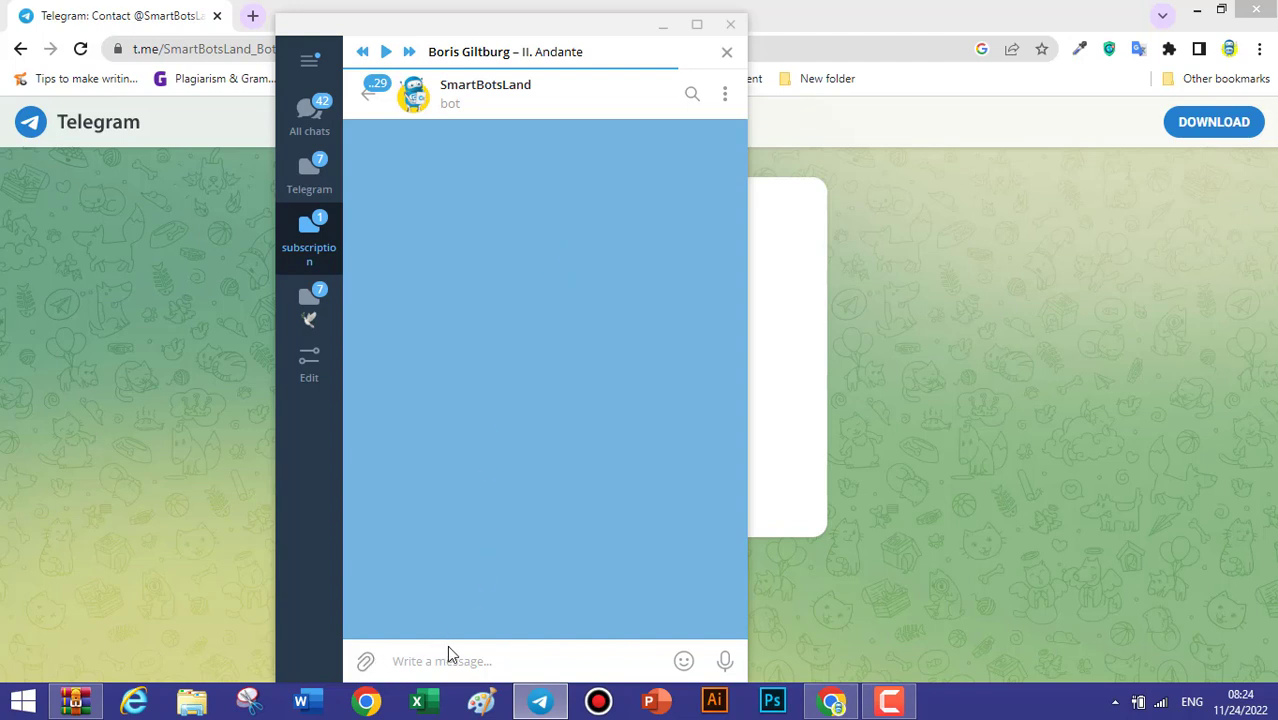
Send /start to SmartBotsLand, choose Create Bot, then pick the Subscription Bot template.
text(/start)
key(Return)
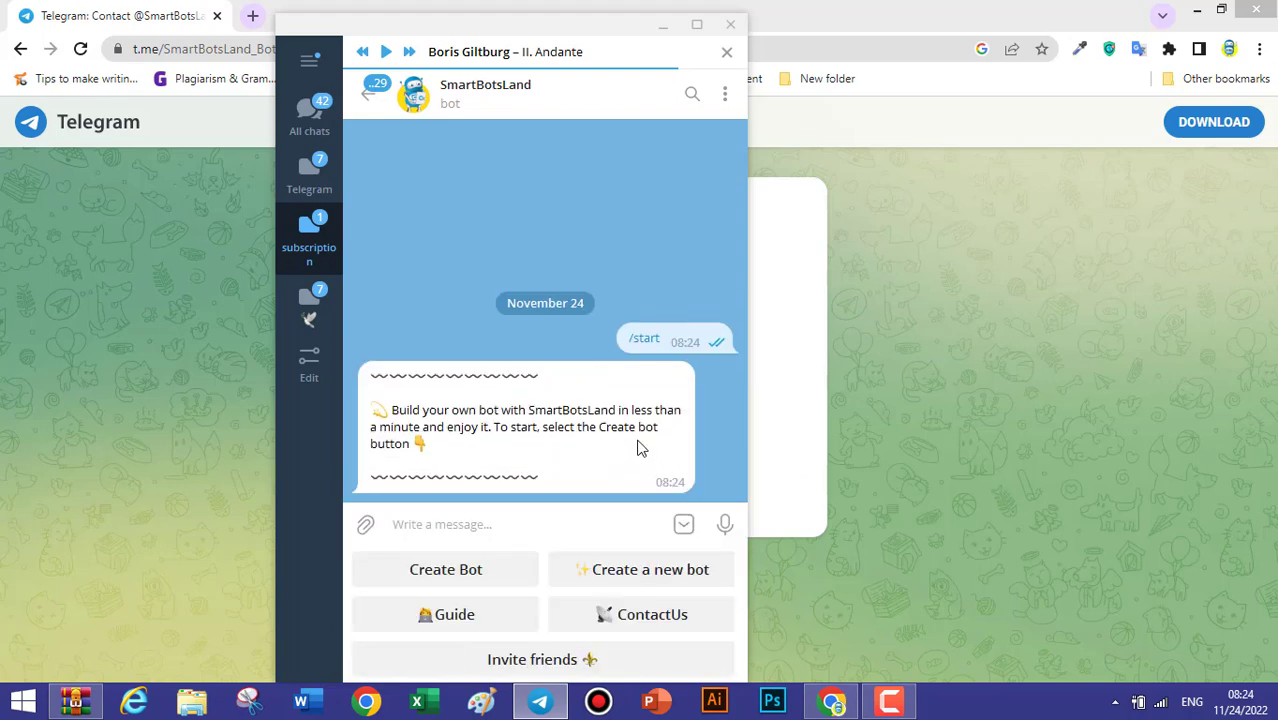
click(456, 570)
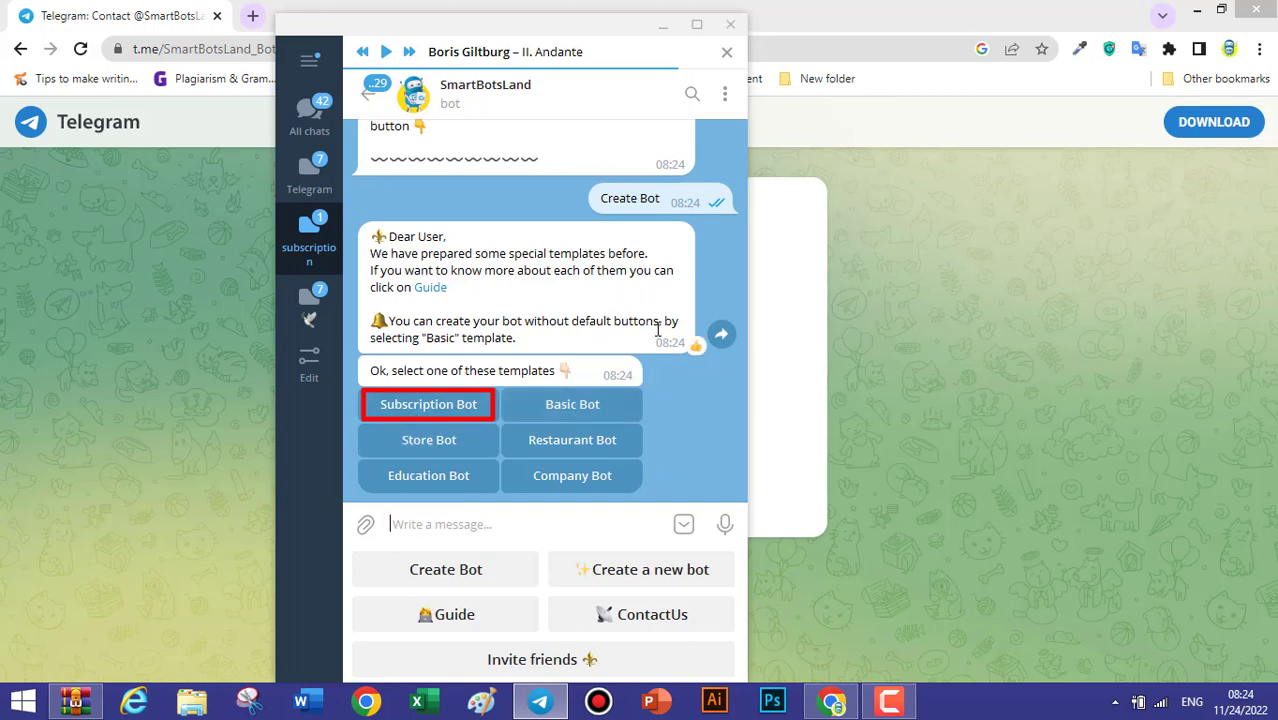
click(433, 407)
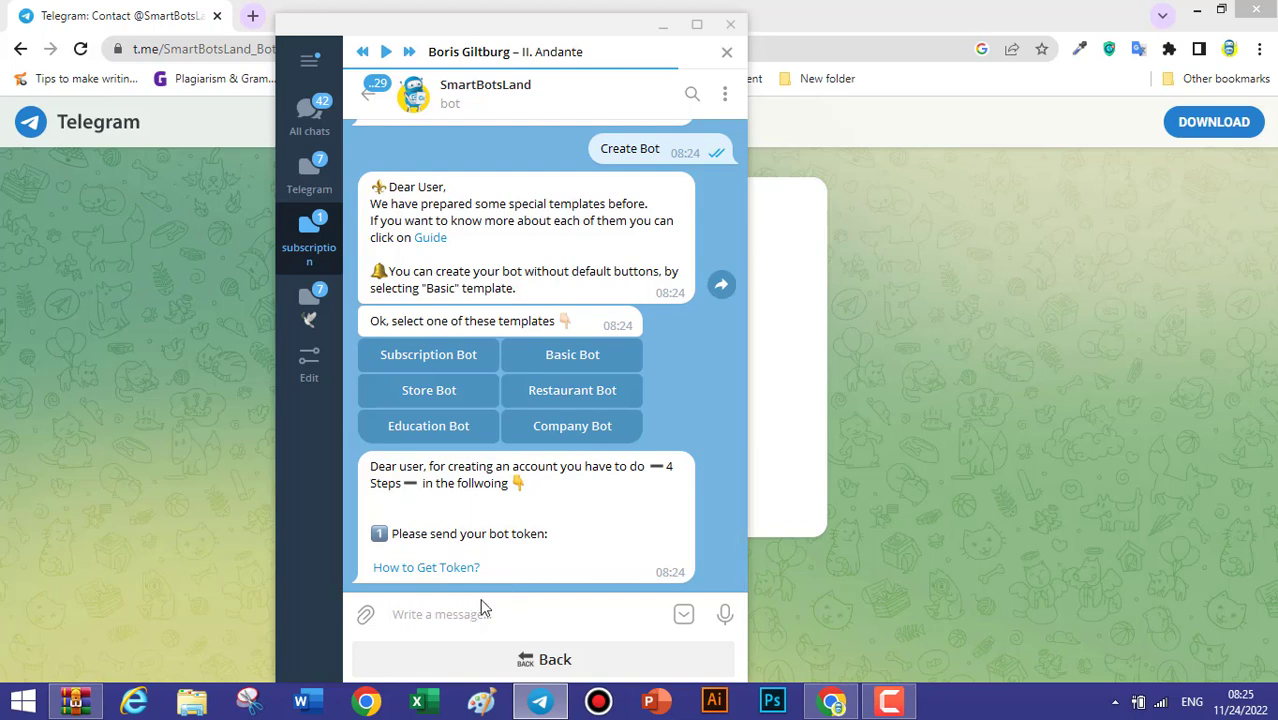
click(375, 97)
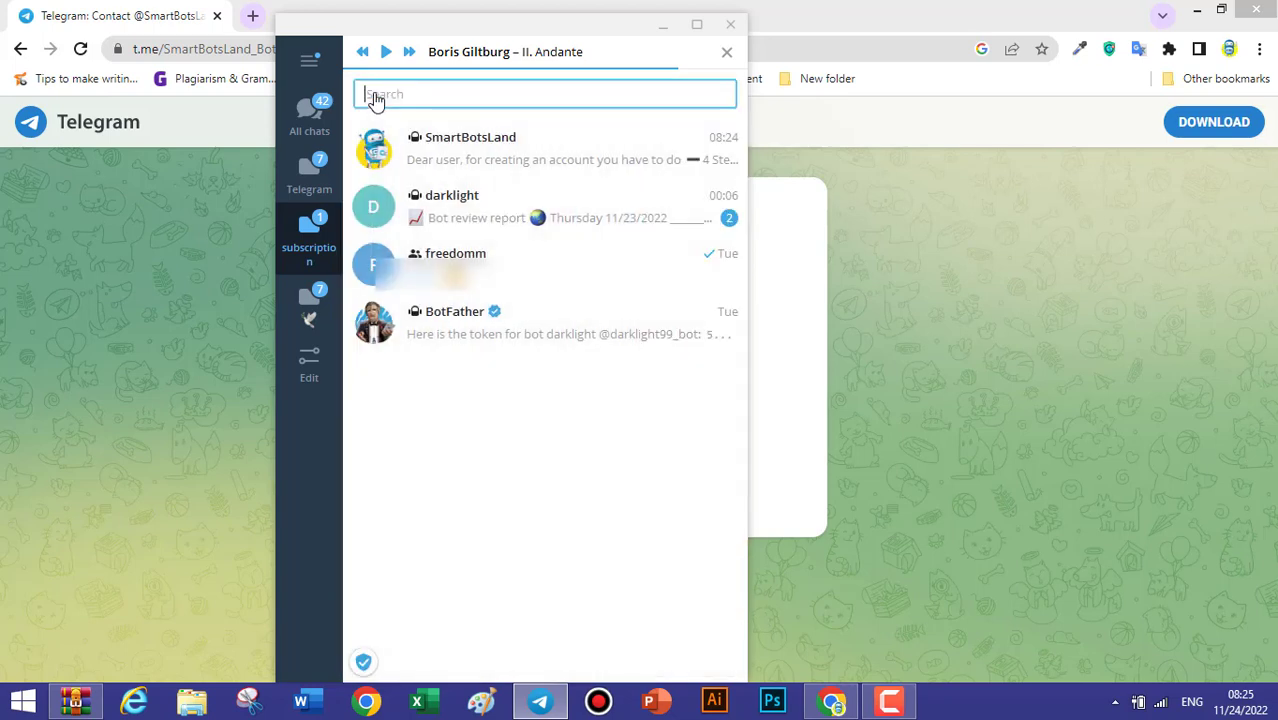
click(430, 325)
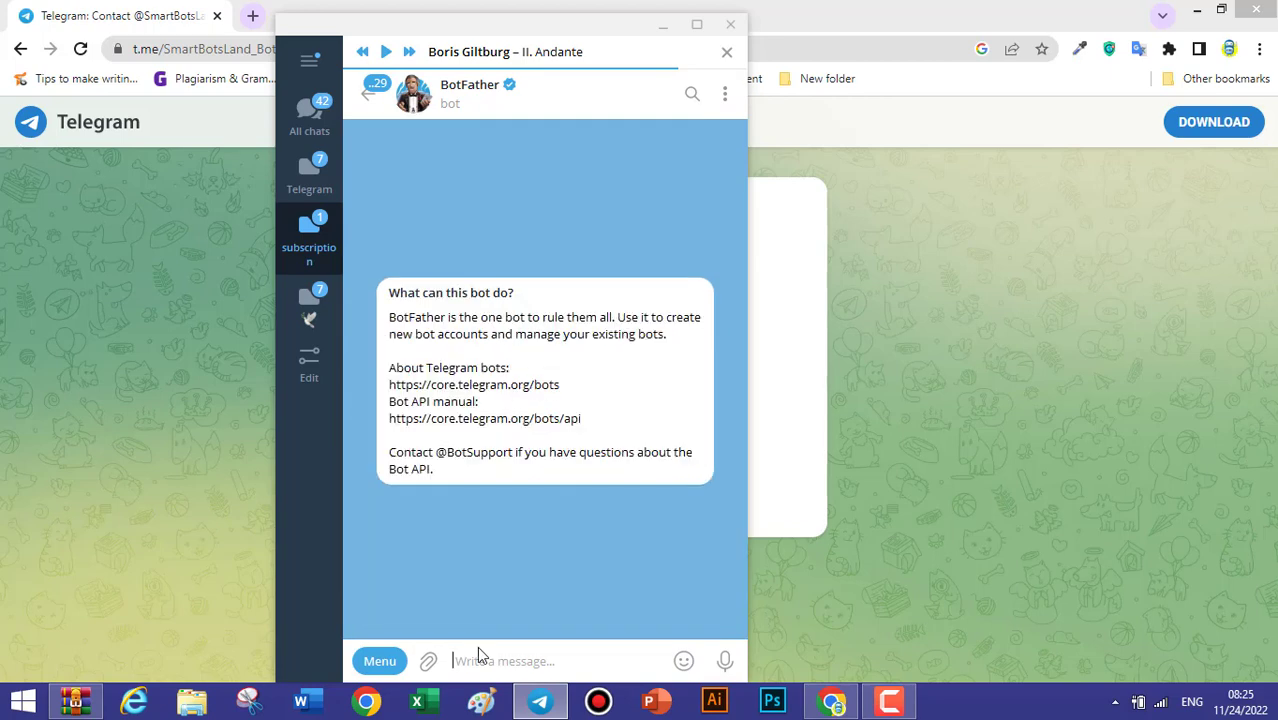
text(/)
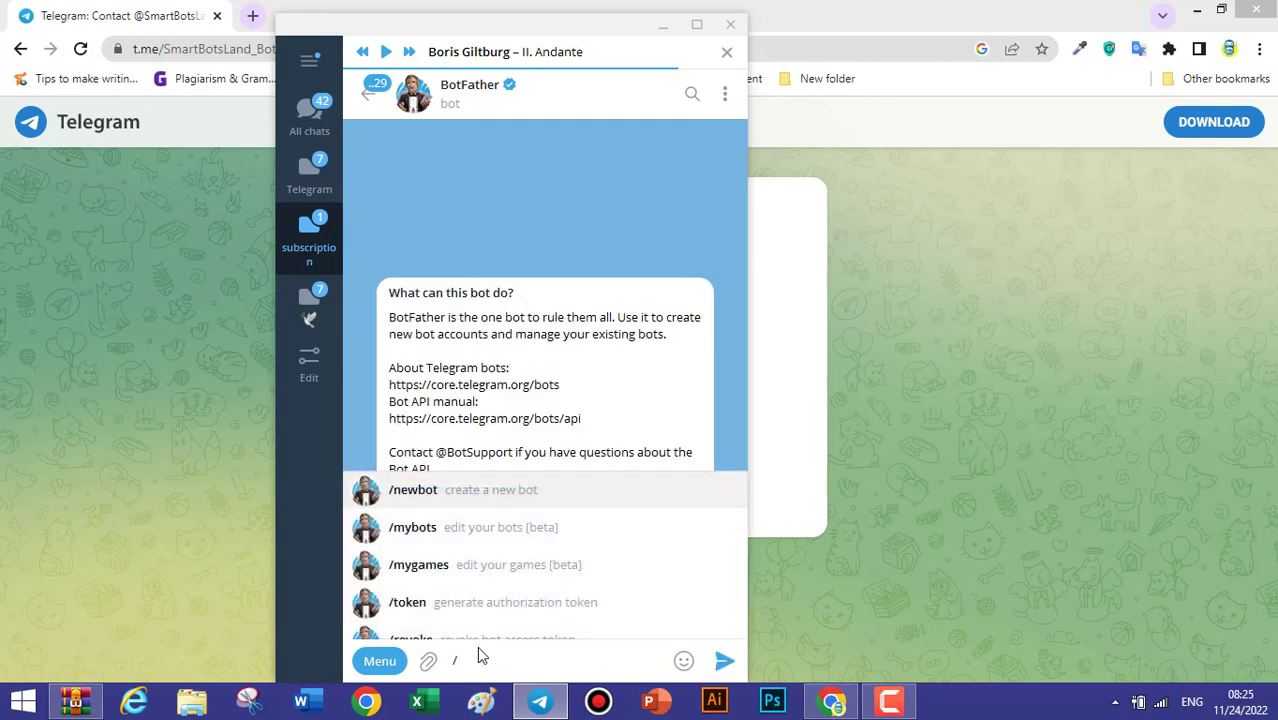
click(483, 527)
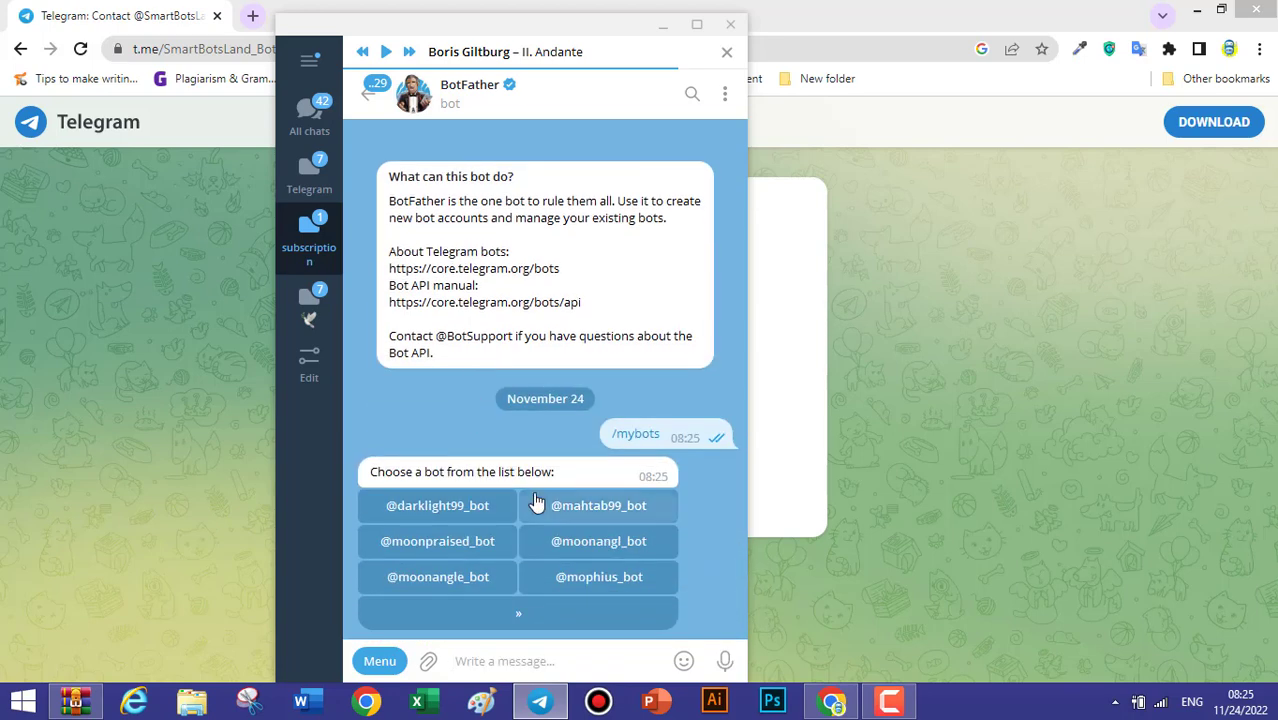
click(590, 545)
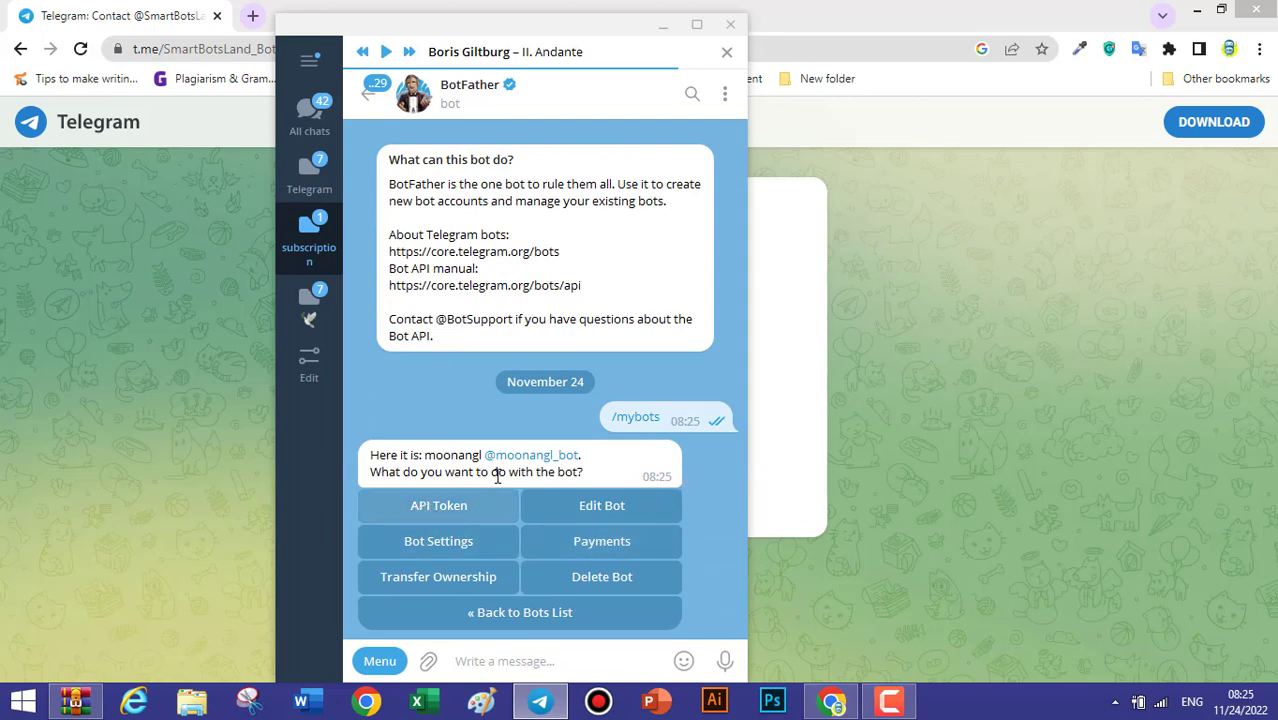
click(468, 508)
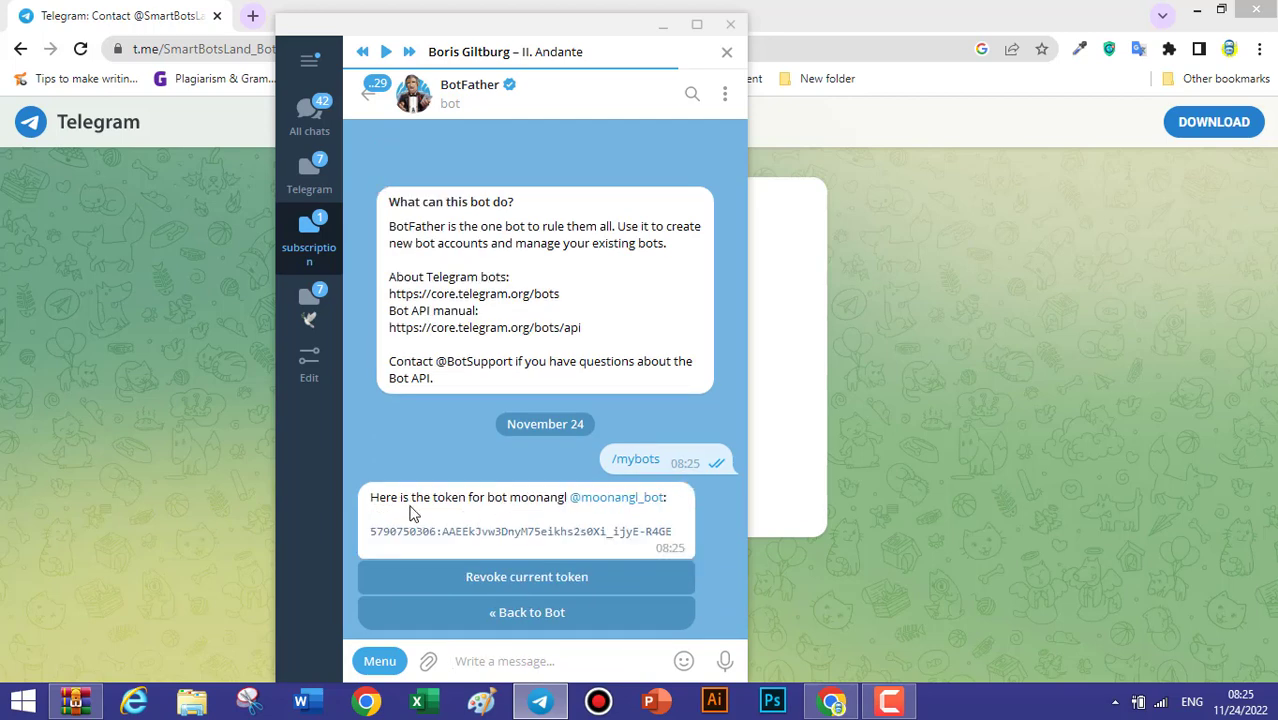
click(548, 540)
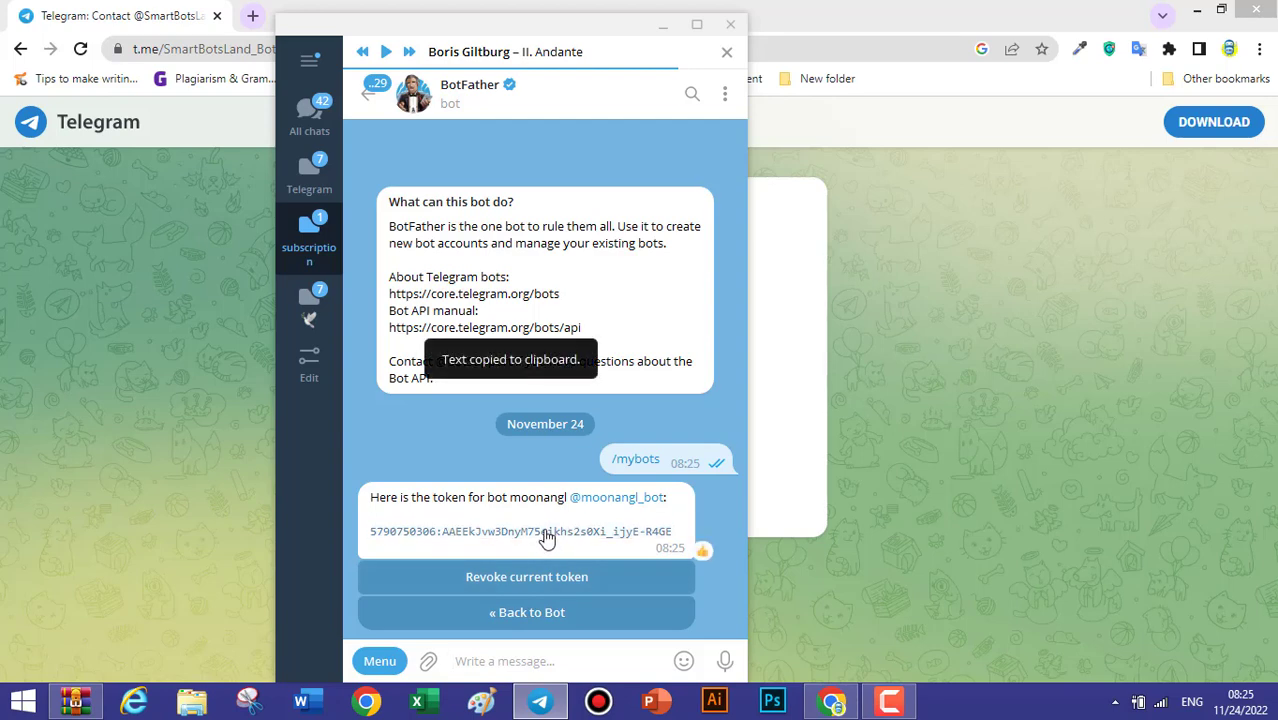
click(375, 94)
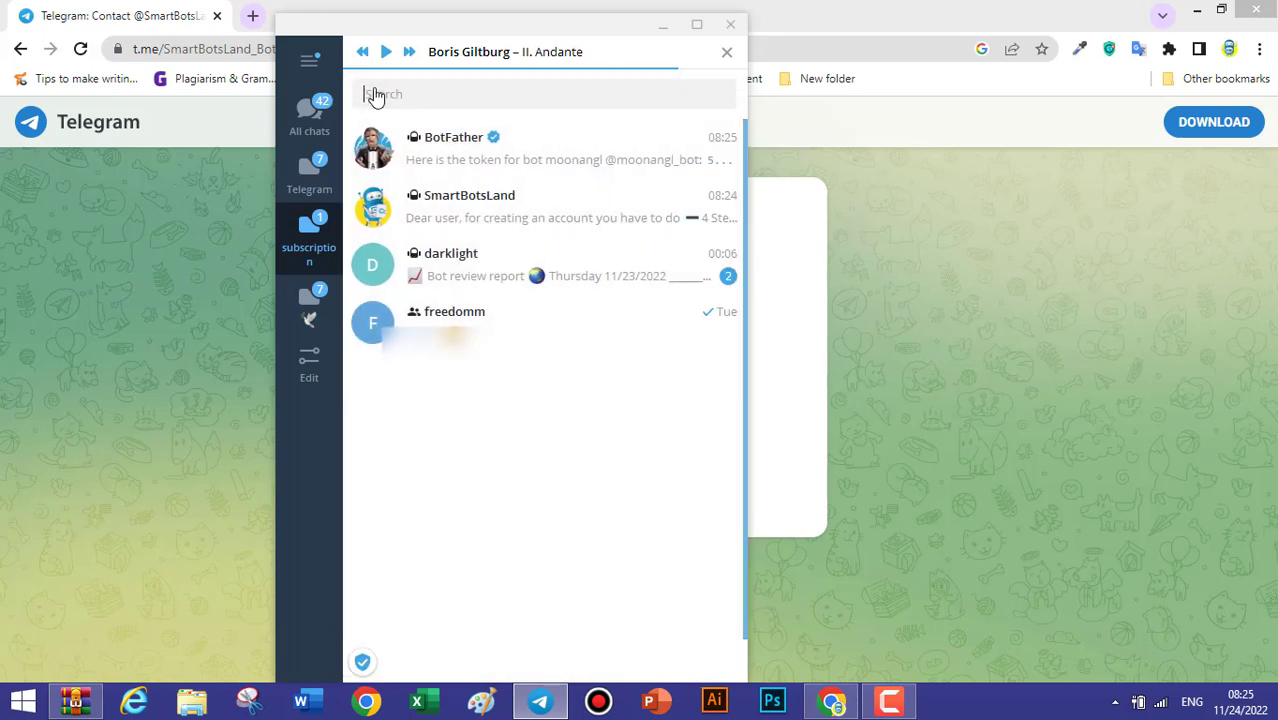
click(451, 194)
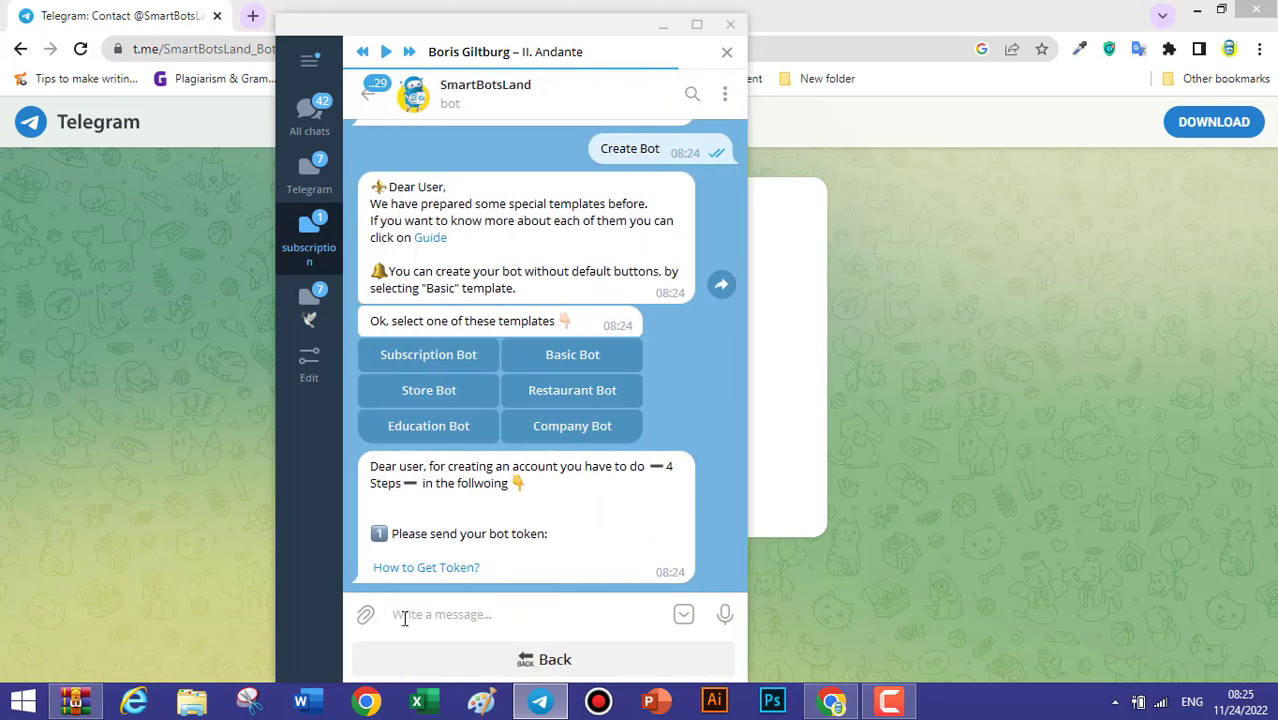
Send the copied bot token, then your full name and email address to SmartBotsLand.
key(ctrl+v)
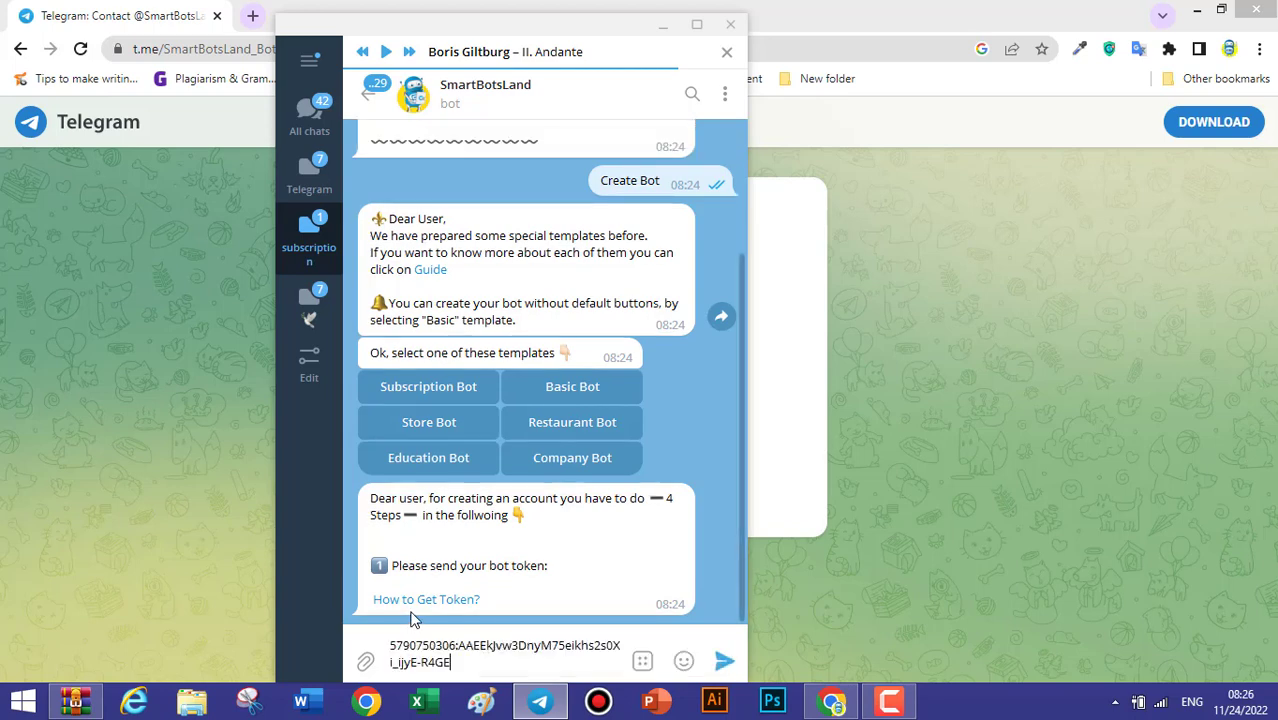
click(731, 655)
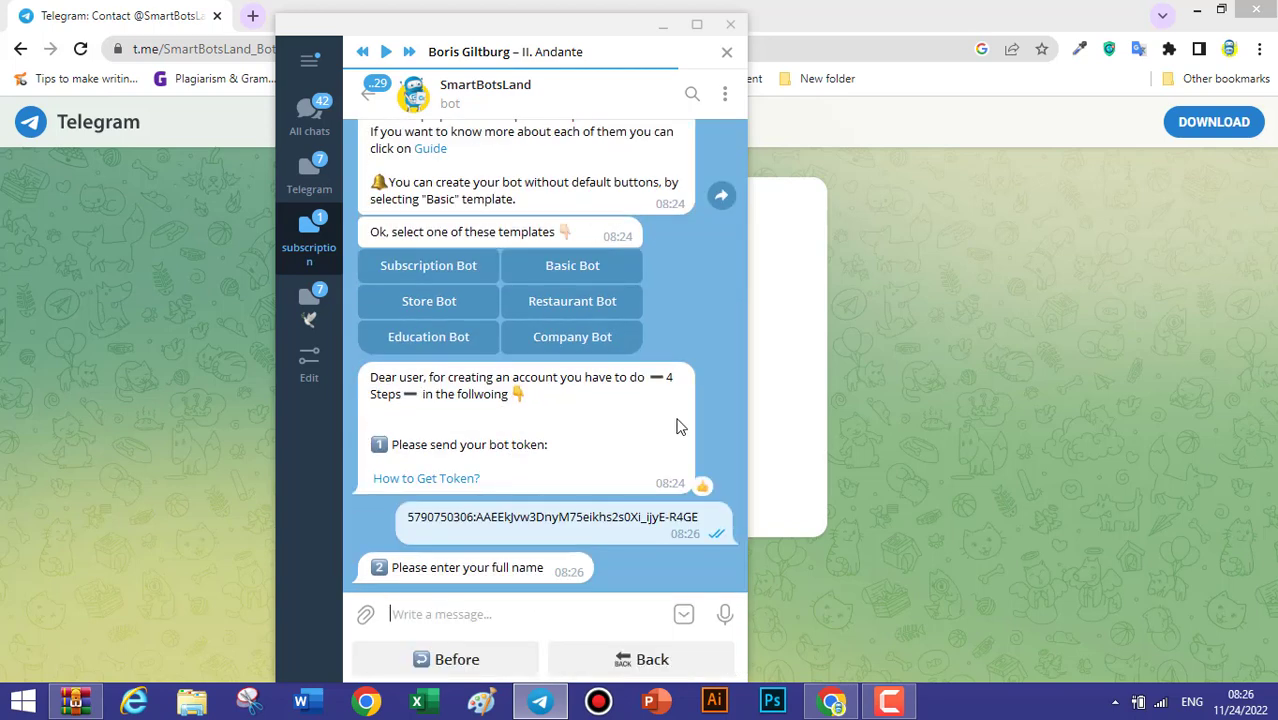
text(mahtab)
key(Return)
text(mah)
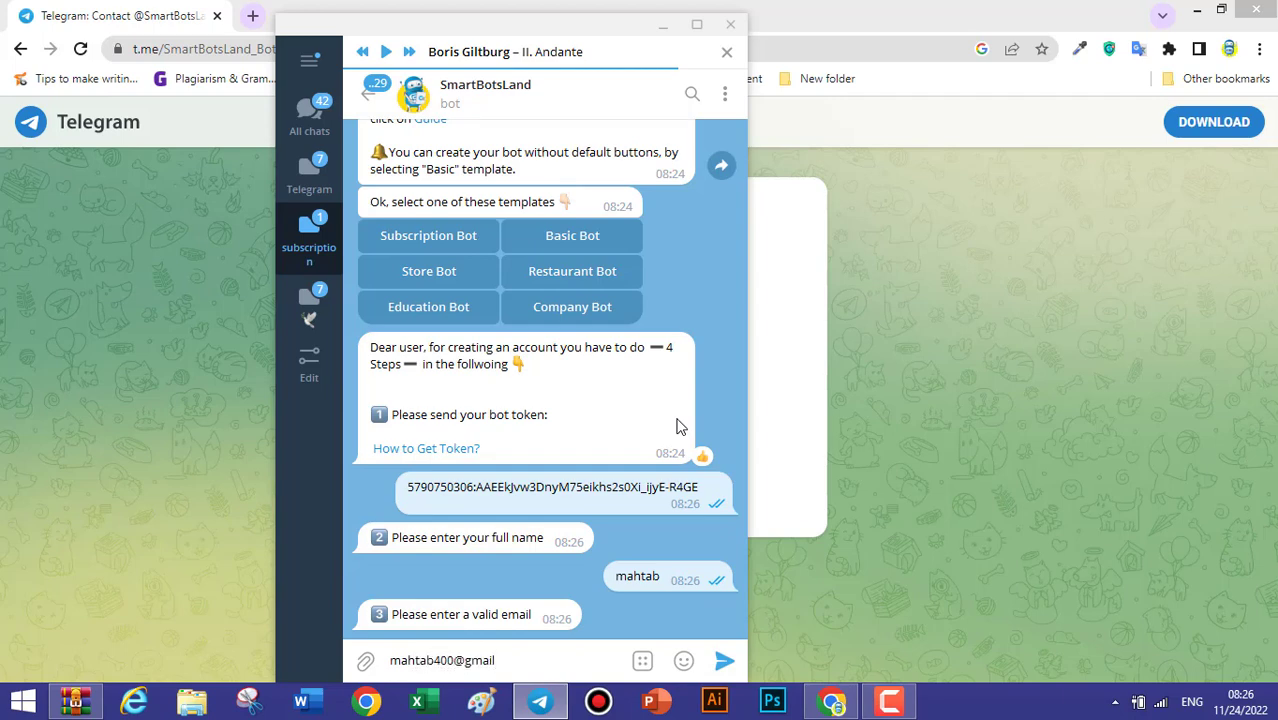
key(Return)
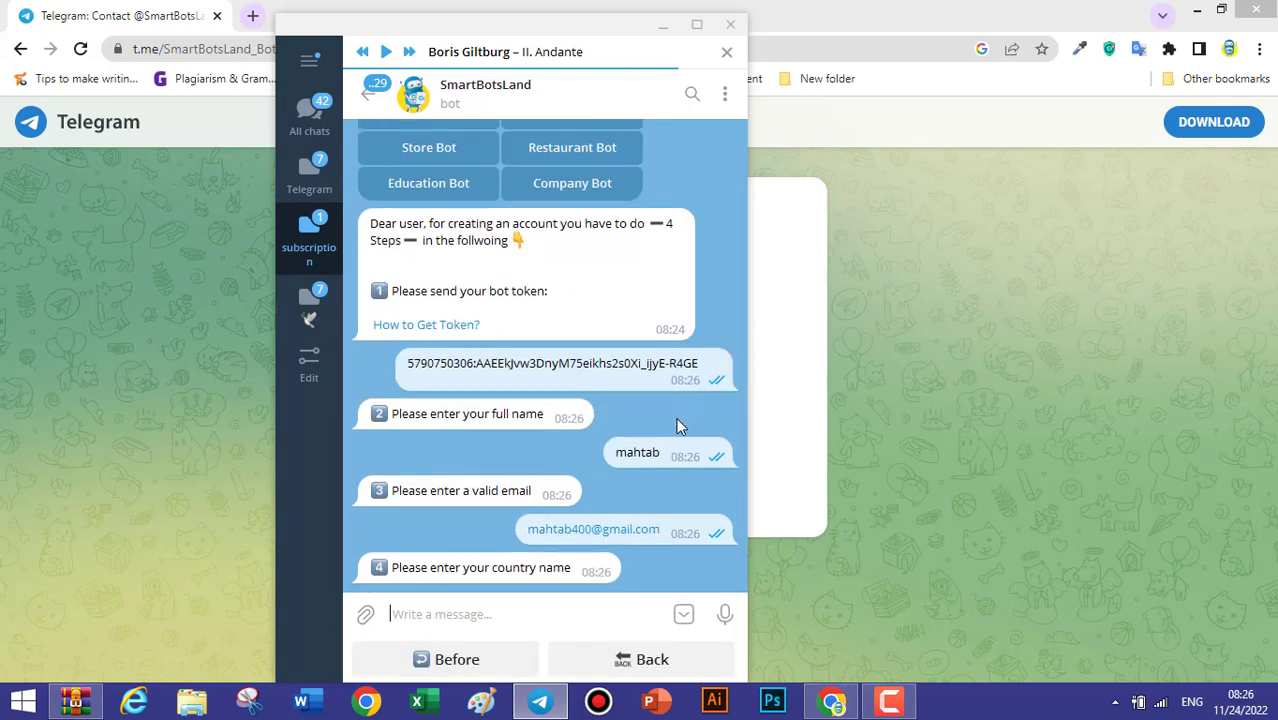
Submit the country and open the newly launched moonangl bot's chat.
text(germany)
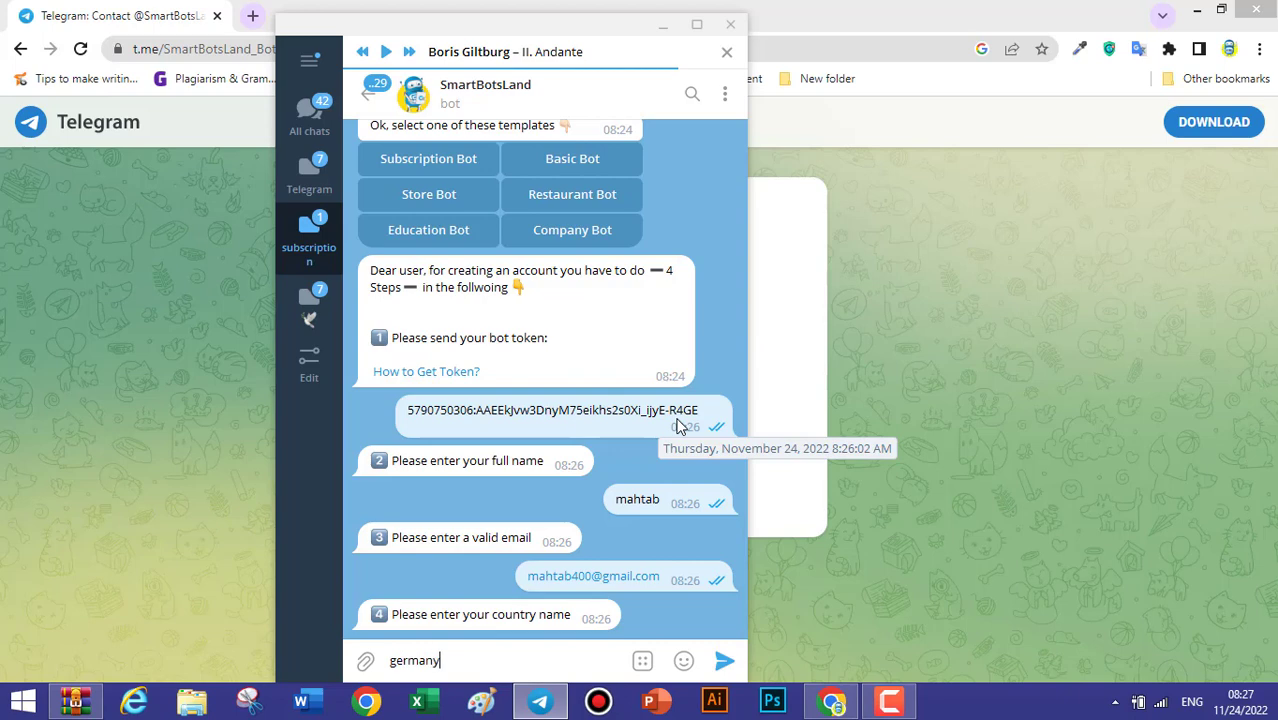
key(Return)
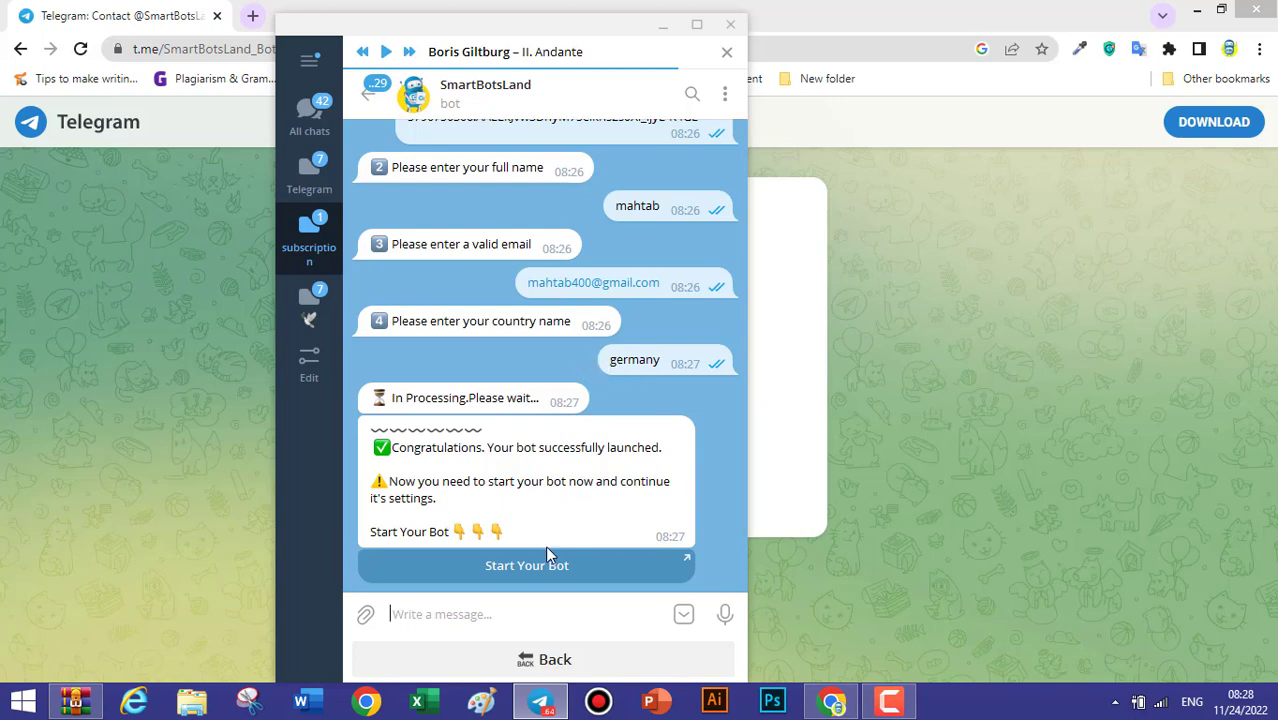
click(550, 571)
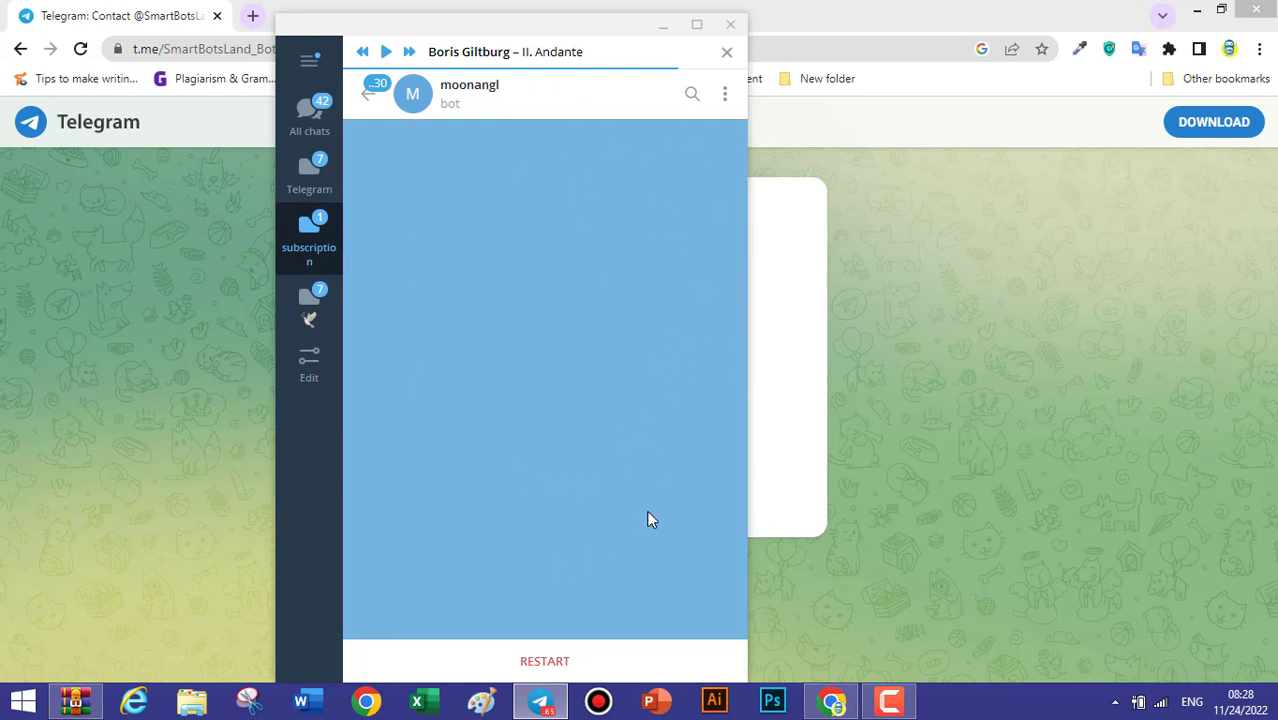
Restart the moonangl bot and add it to the 'free' group from its settings.
click(532, 660)
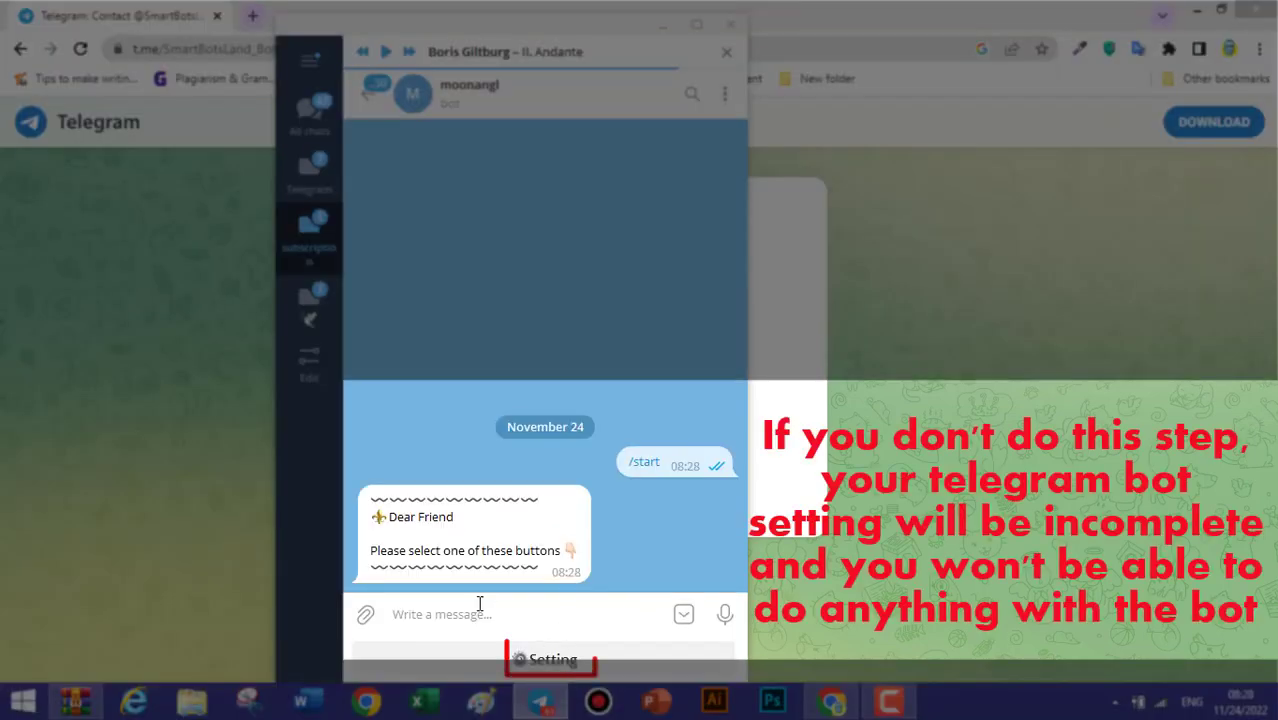
click(548, 662)
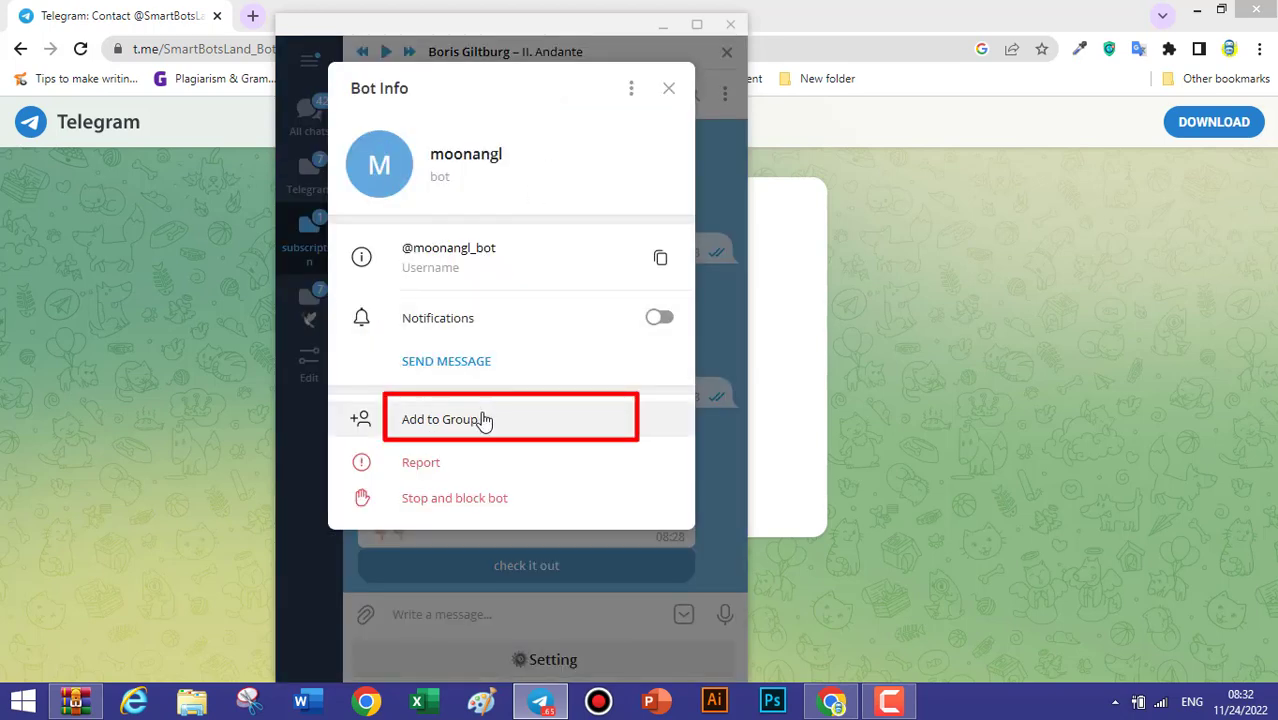
click(483, 420)
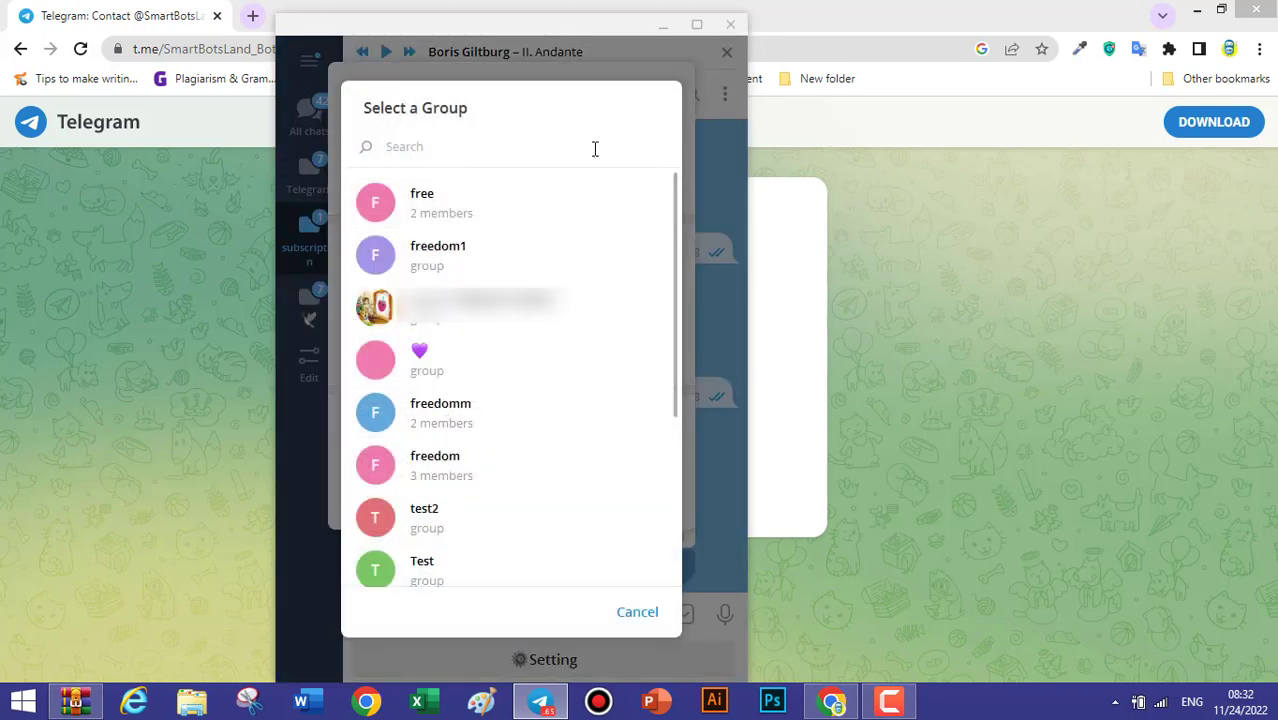
text(free)
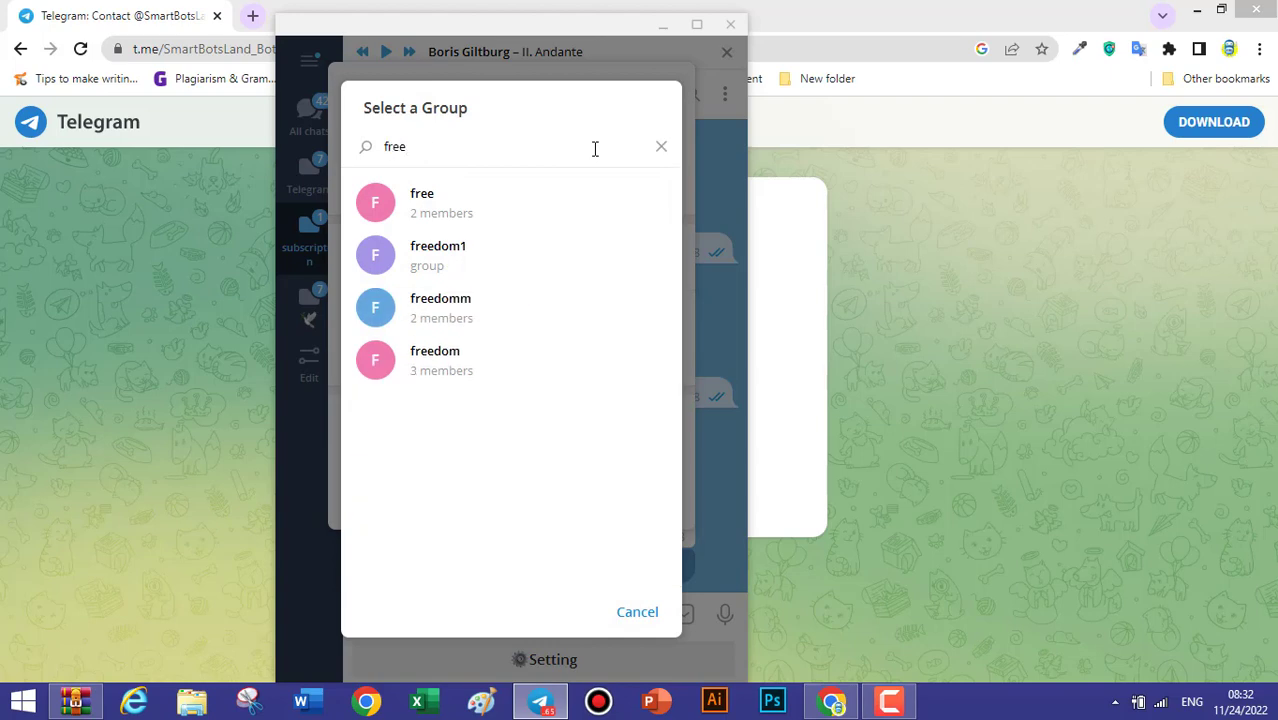
click(536, 210)
click(626, 394)
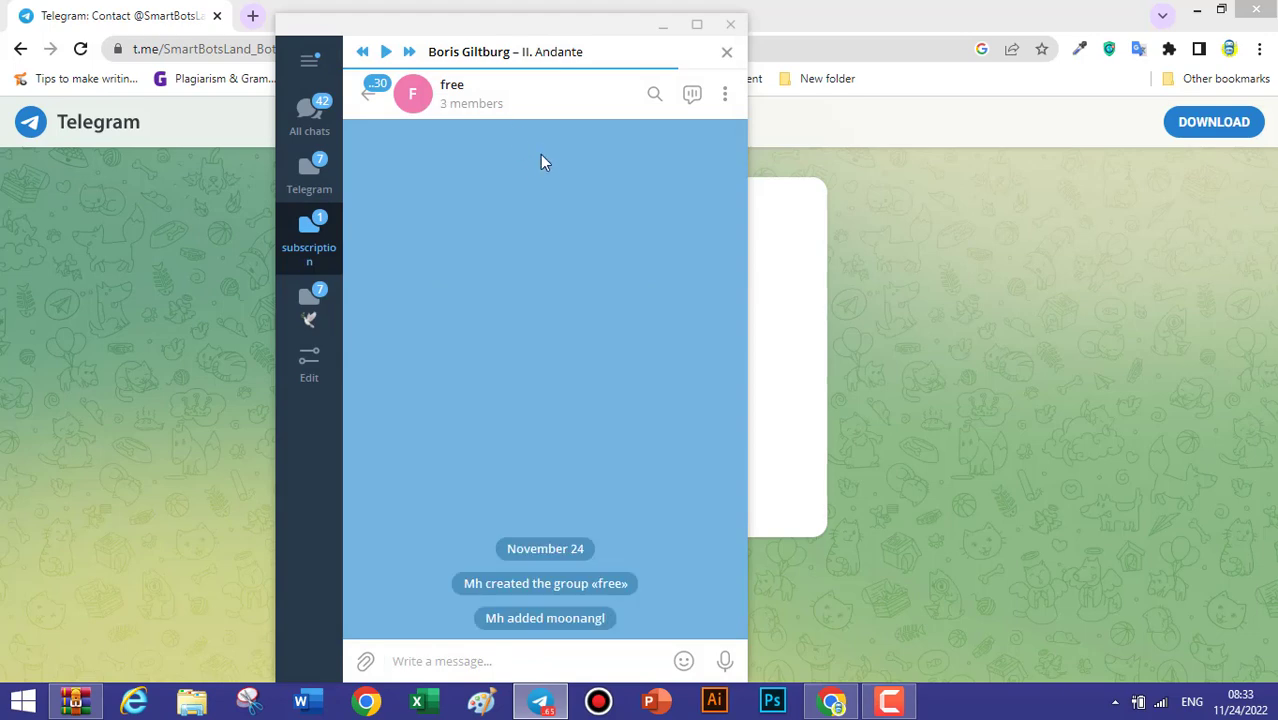
click(533, 101)
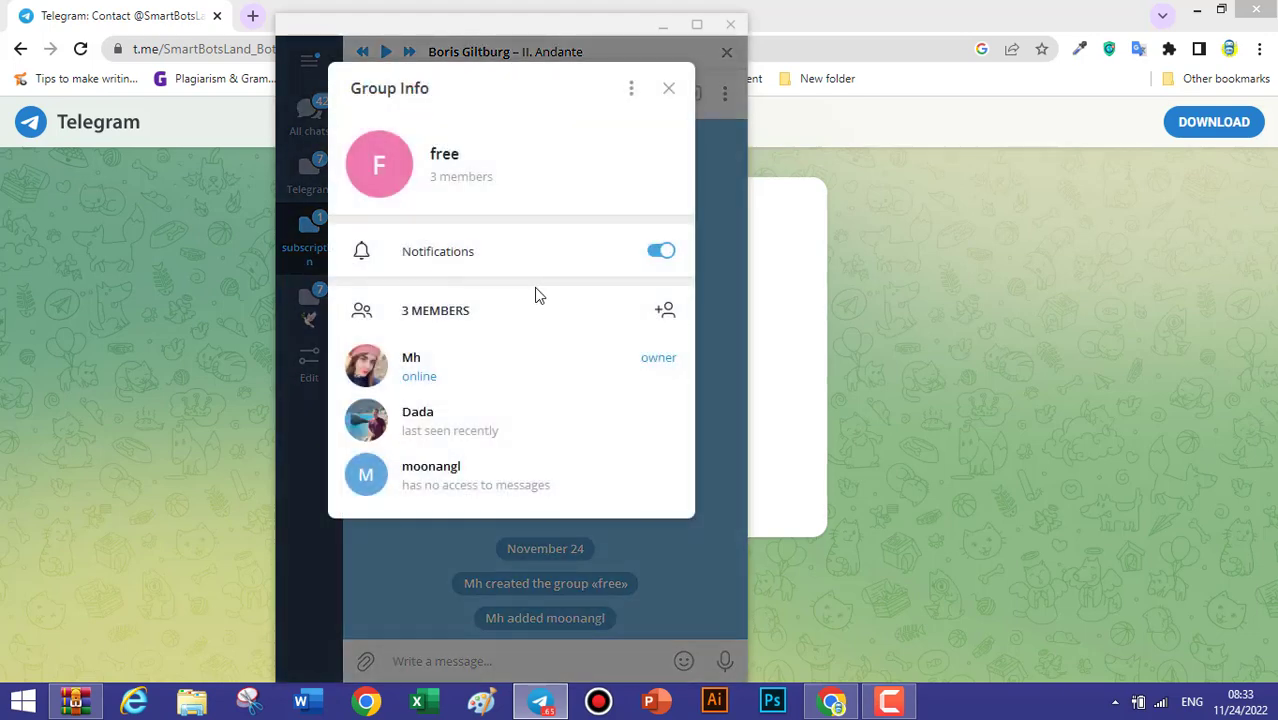
right_click(553, 487)
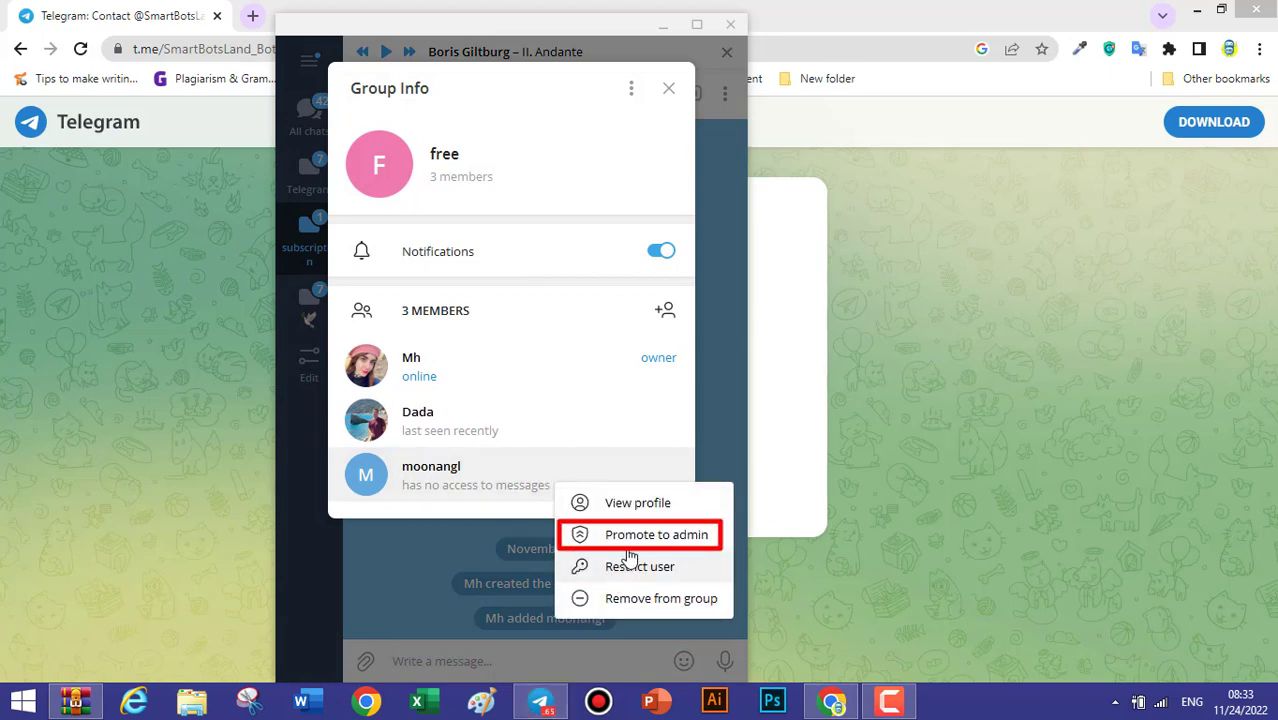
click(662, 537)
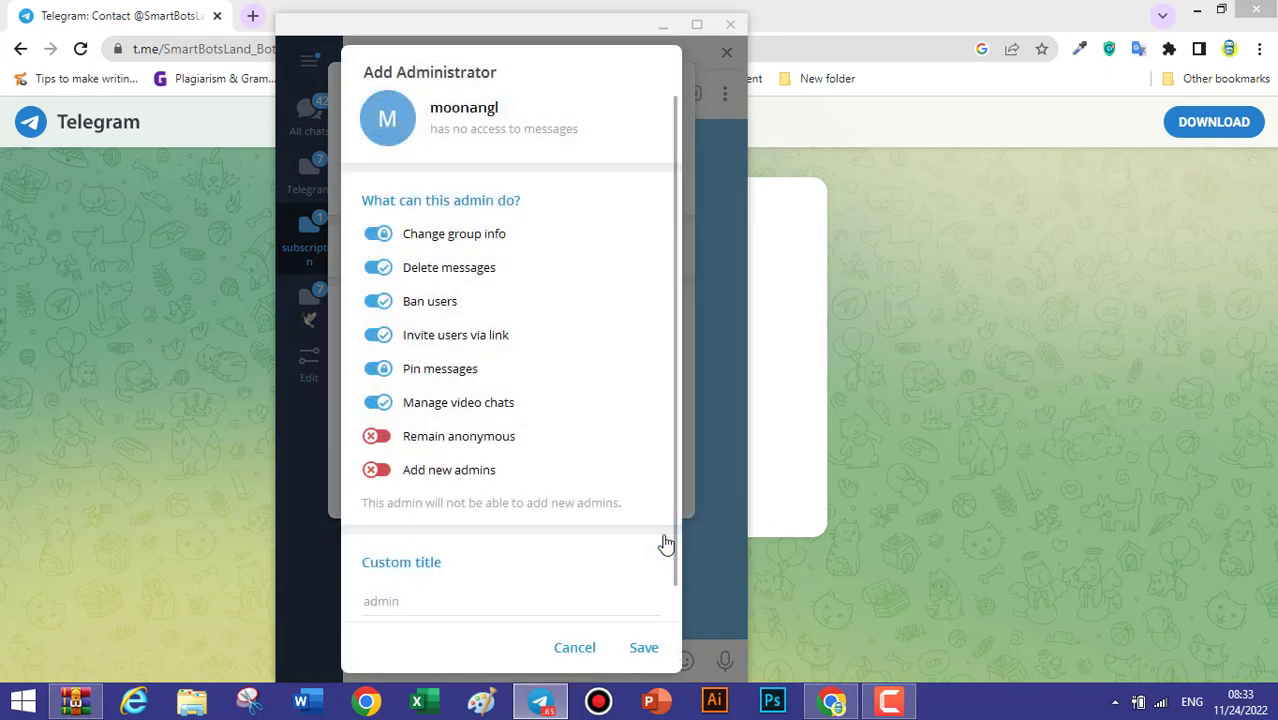
click(387, 474)
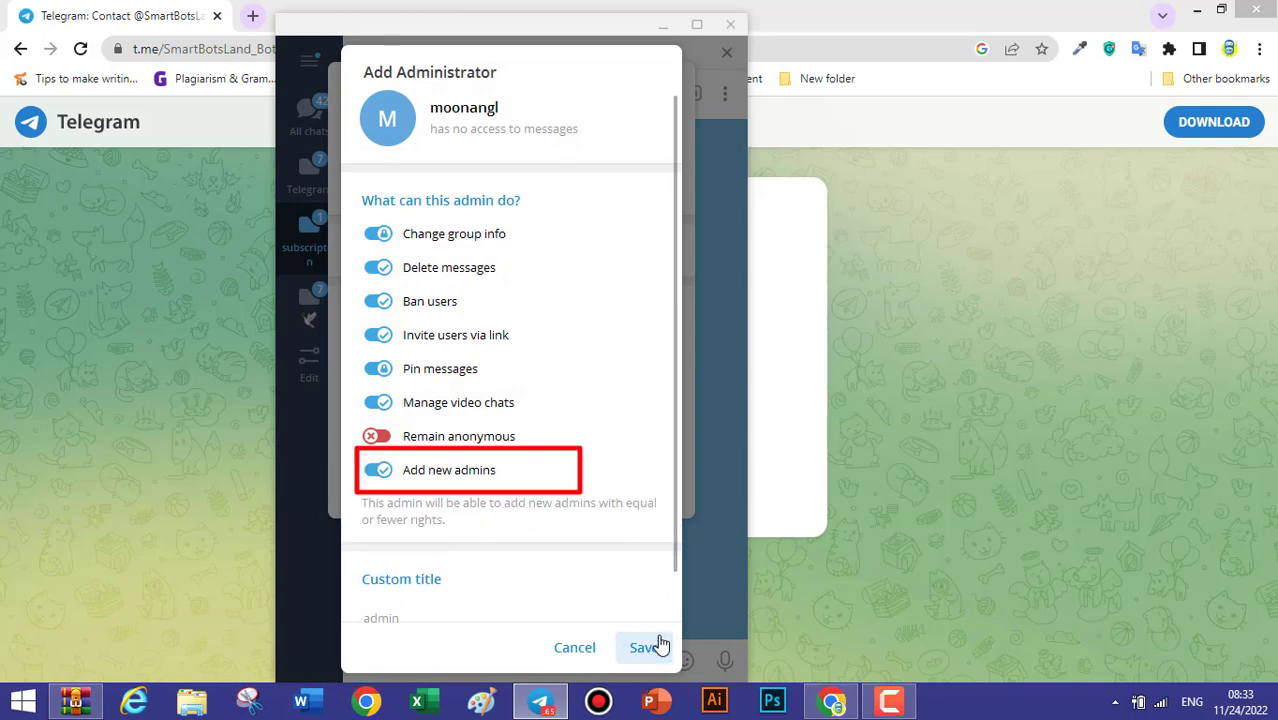
click(653, 648)
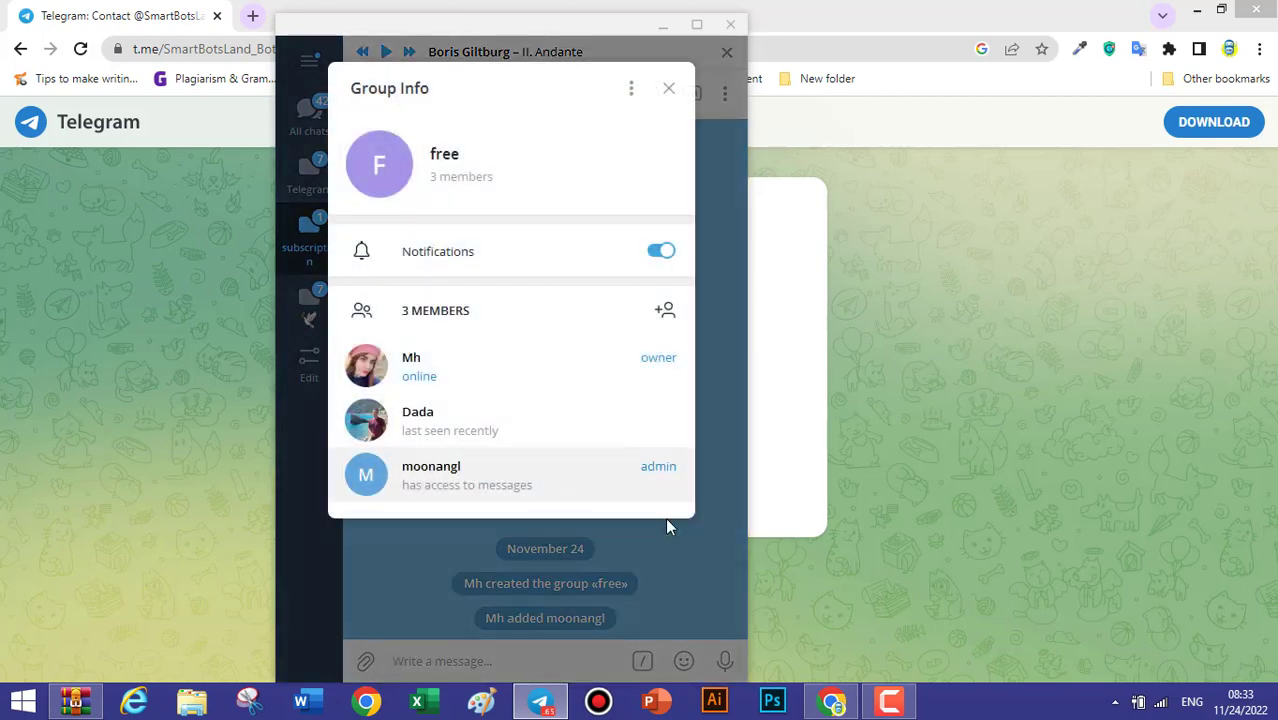
click(668, 527)
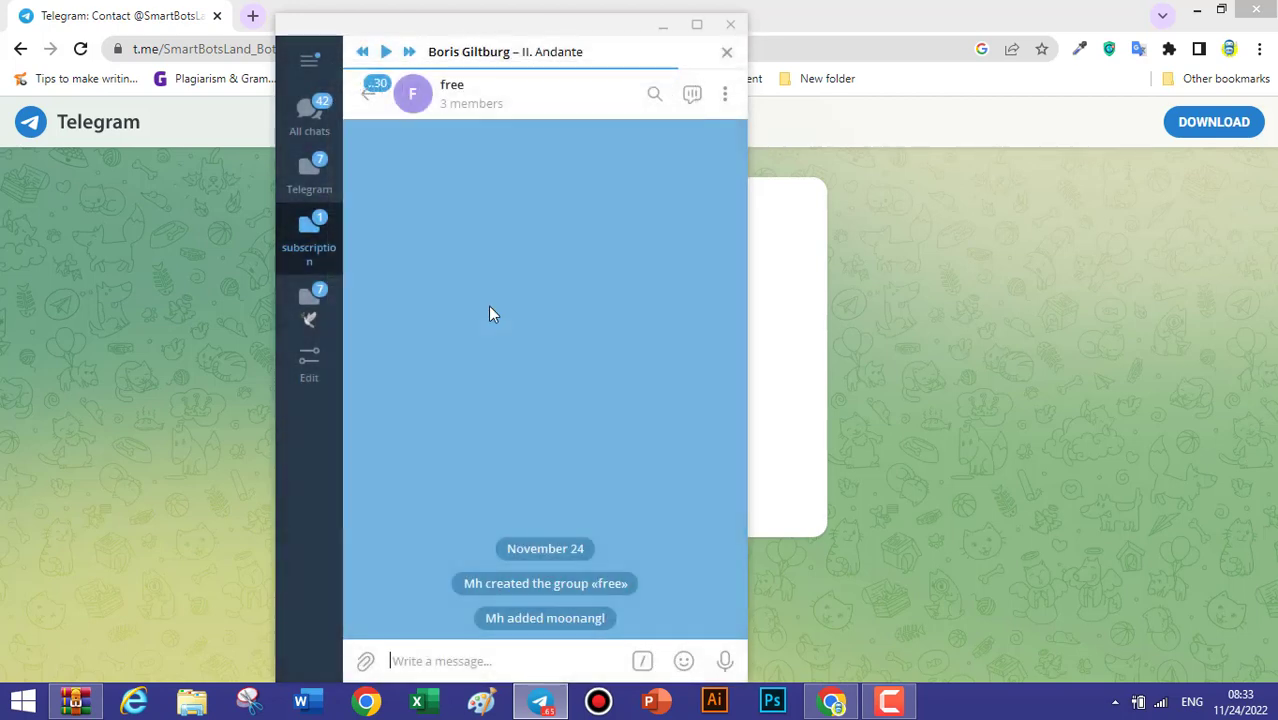
In the moonangl bot chat, confirm it was added, select the 'free' group, and continue.
click(371, 92)
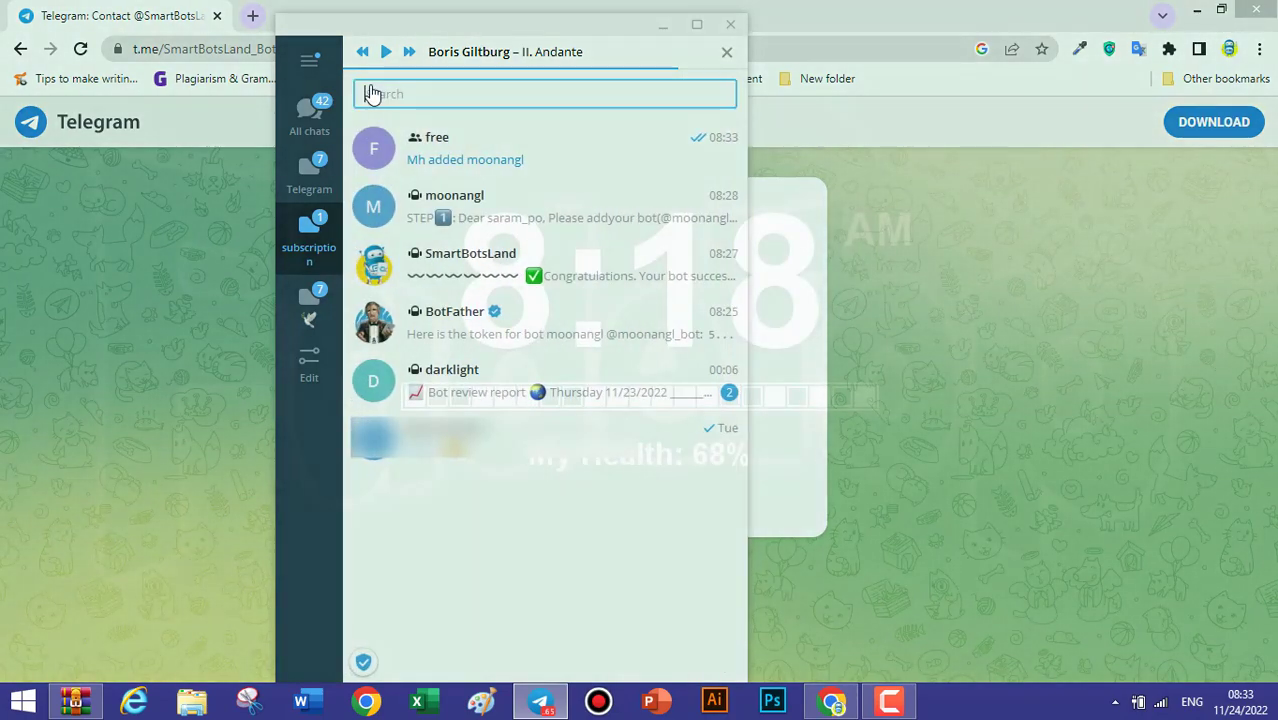
click(446, 210)
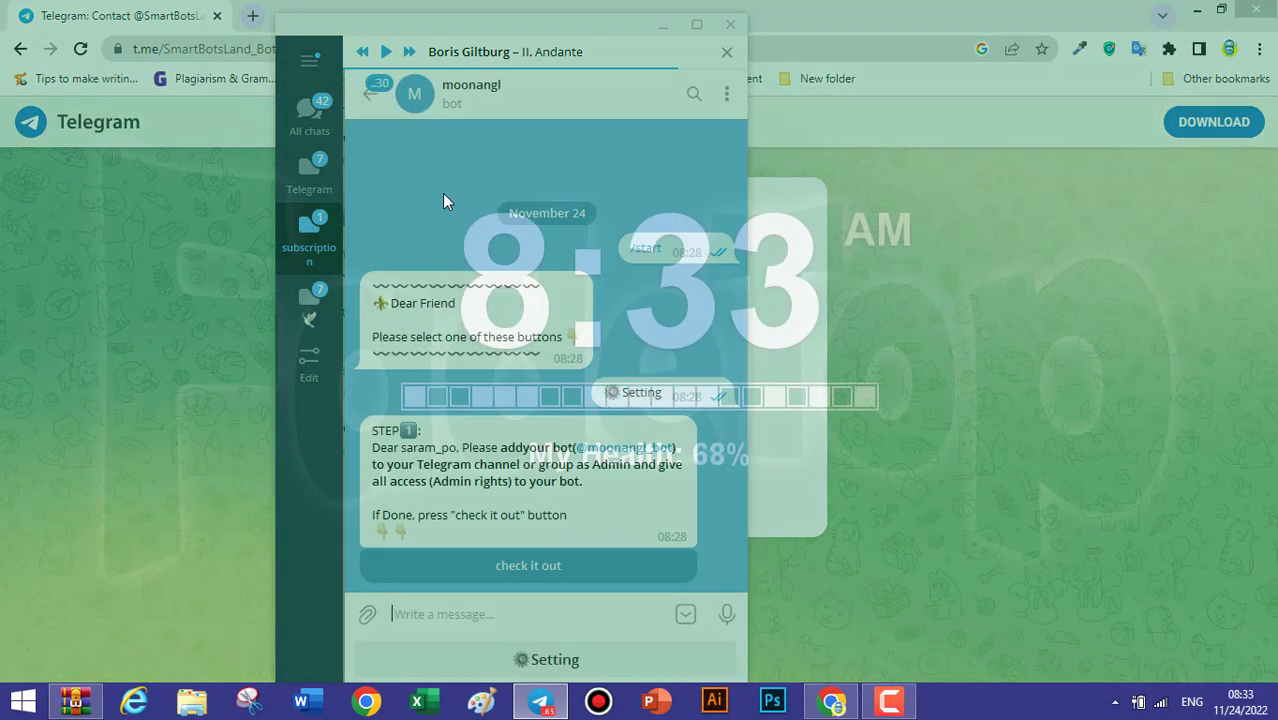
click(519, 566)
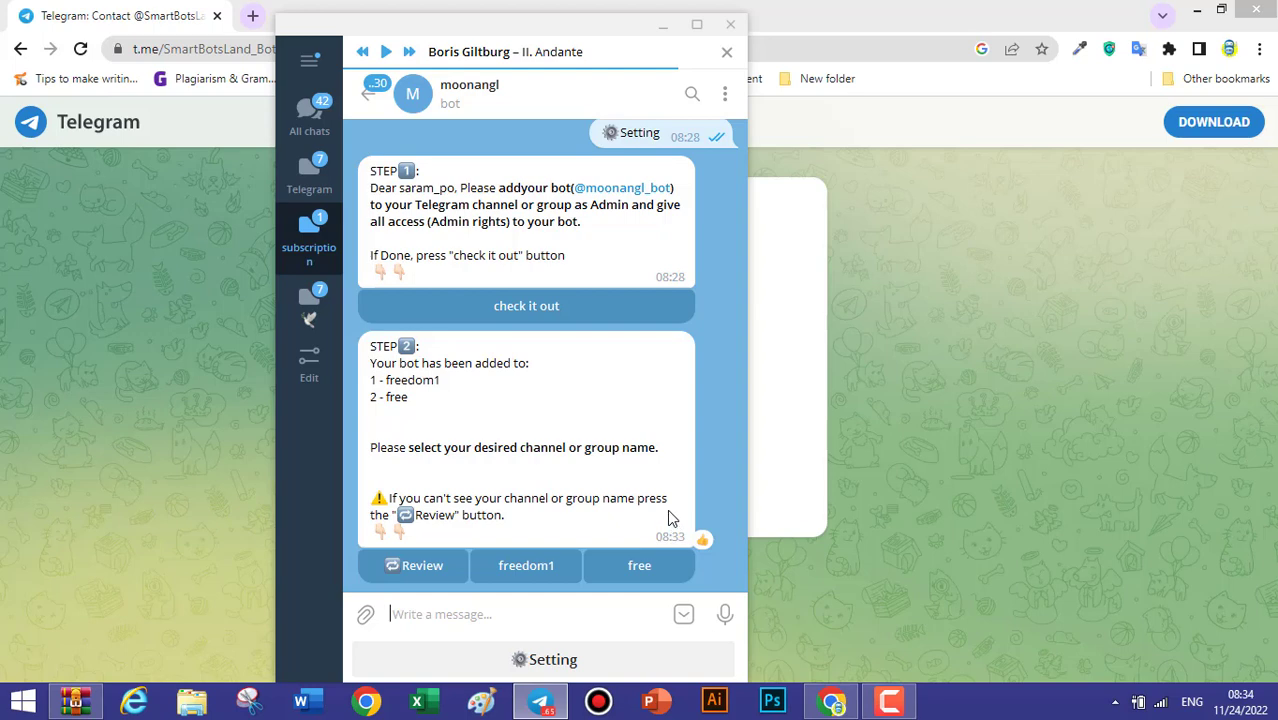
click(648, 565)
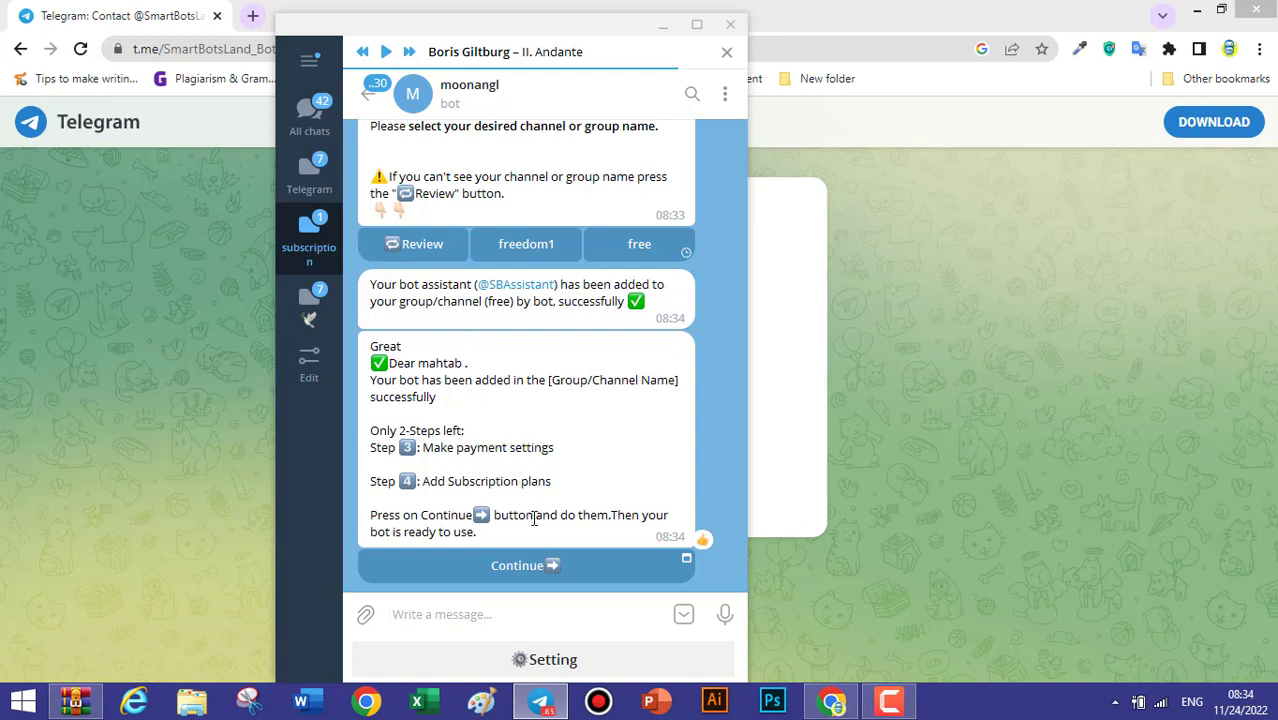
click(527, 566)
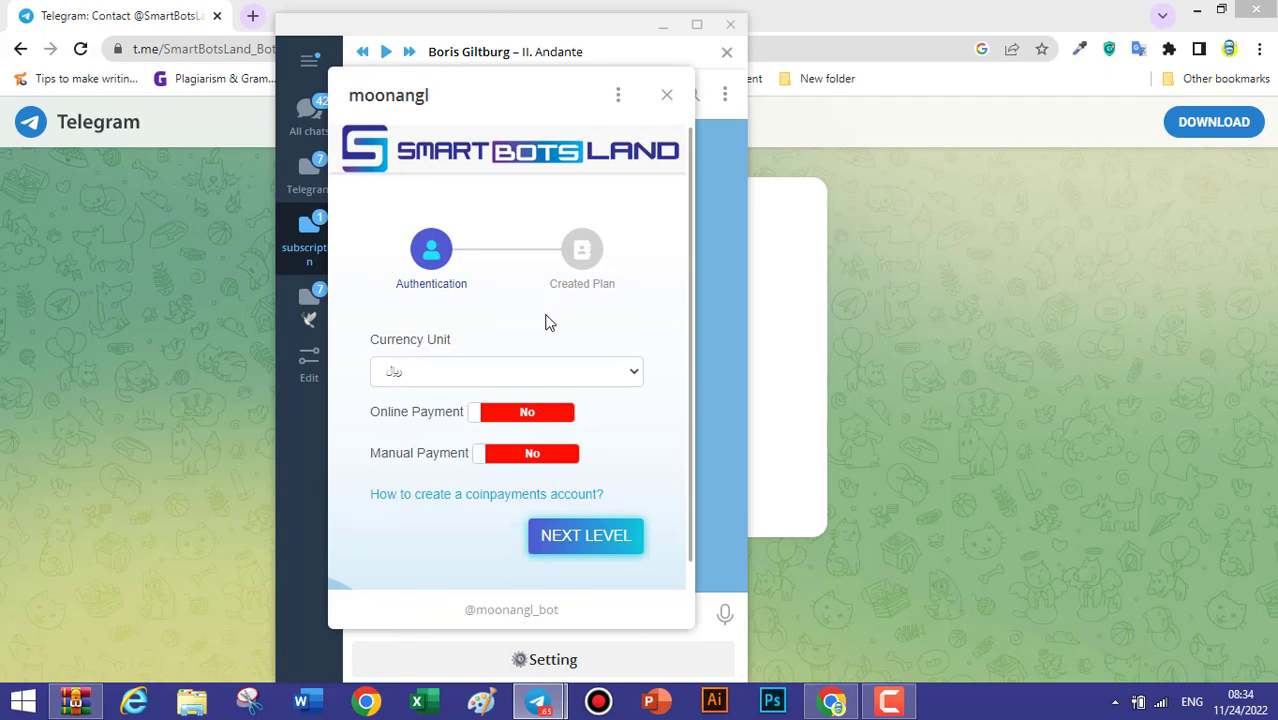
Set the bot's currency unit to CNY.
click(633, 371)
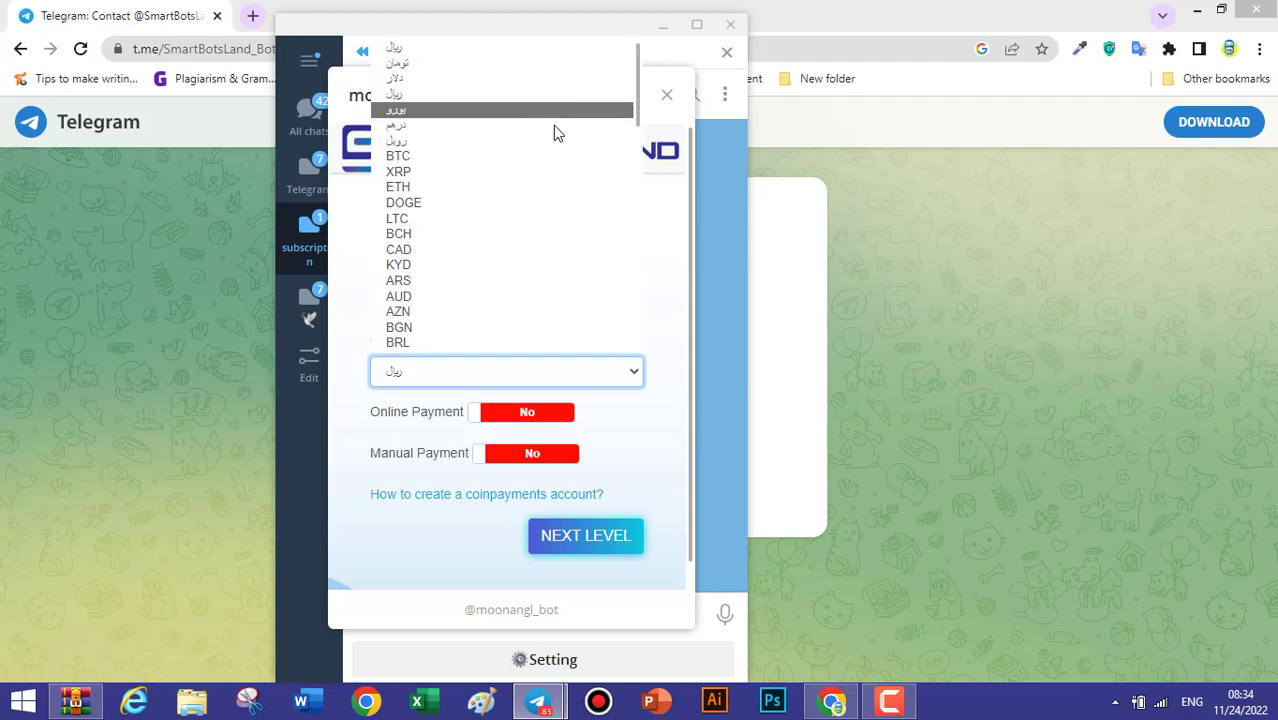
scroll(556, 214, down, 4)
click(471, 220)
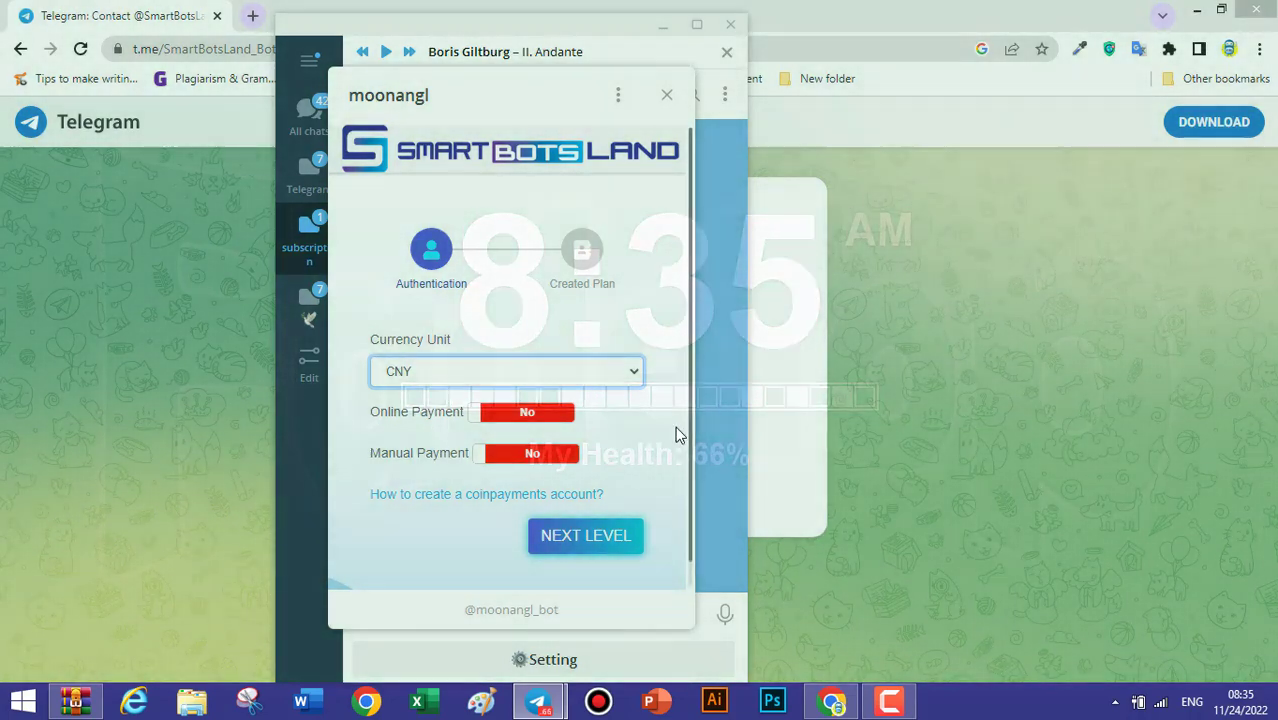
Enable online payment using the Coinpayments crypto gateway and fill in the merchant ID.
click(526, 418)
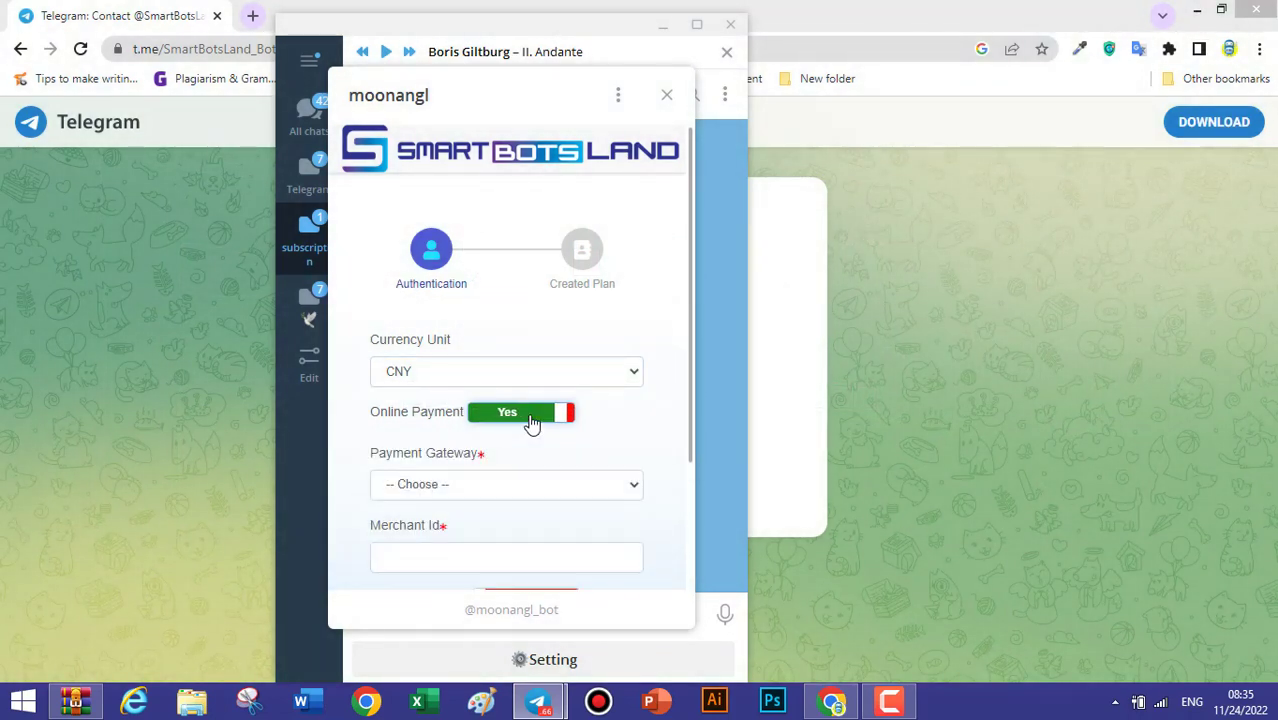
scroll(520, 440, down, 3)
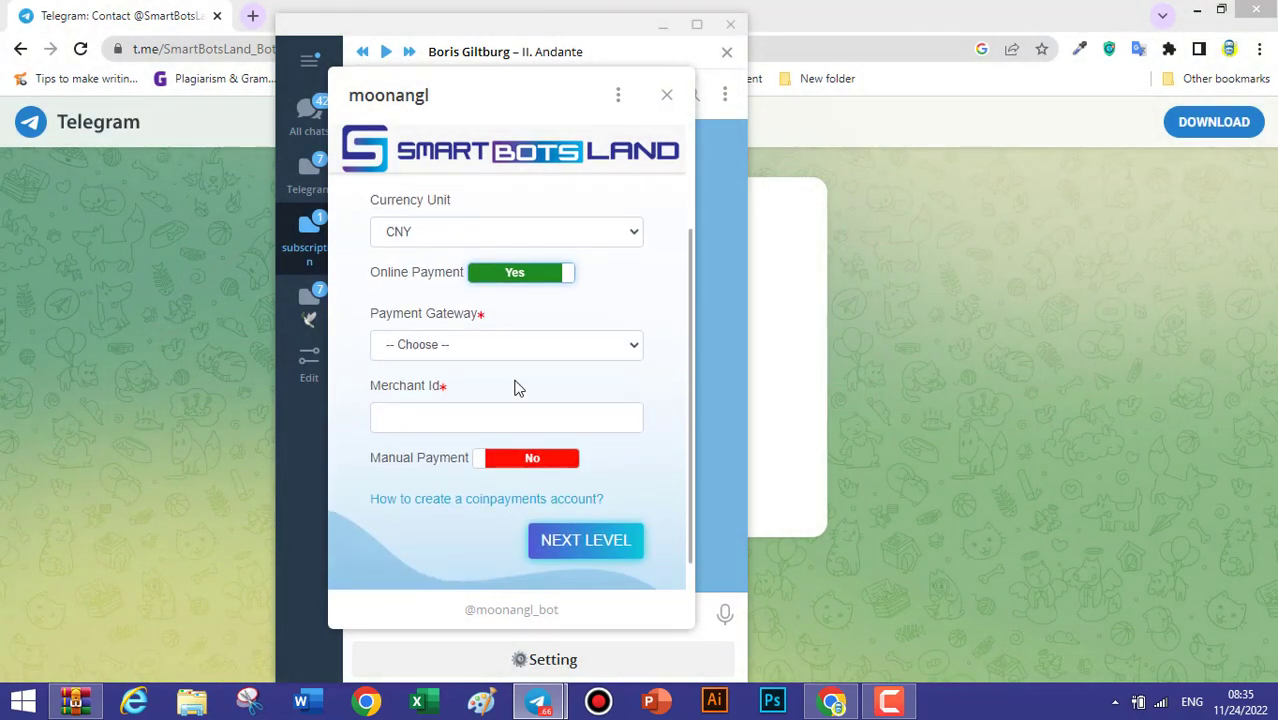
click(591, 344)
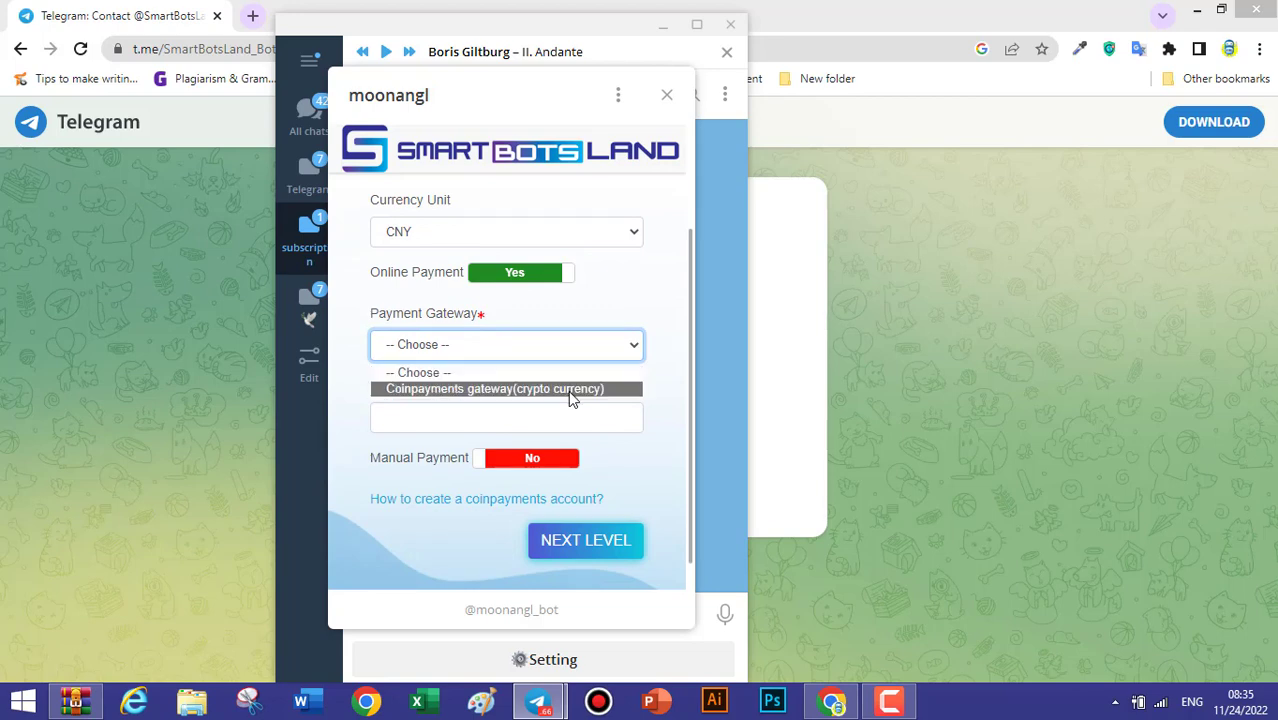
click(568, 390)
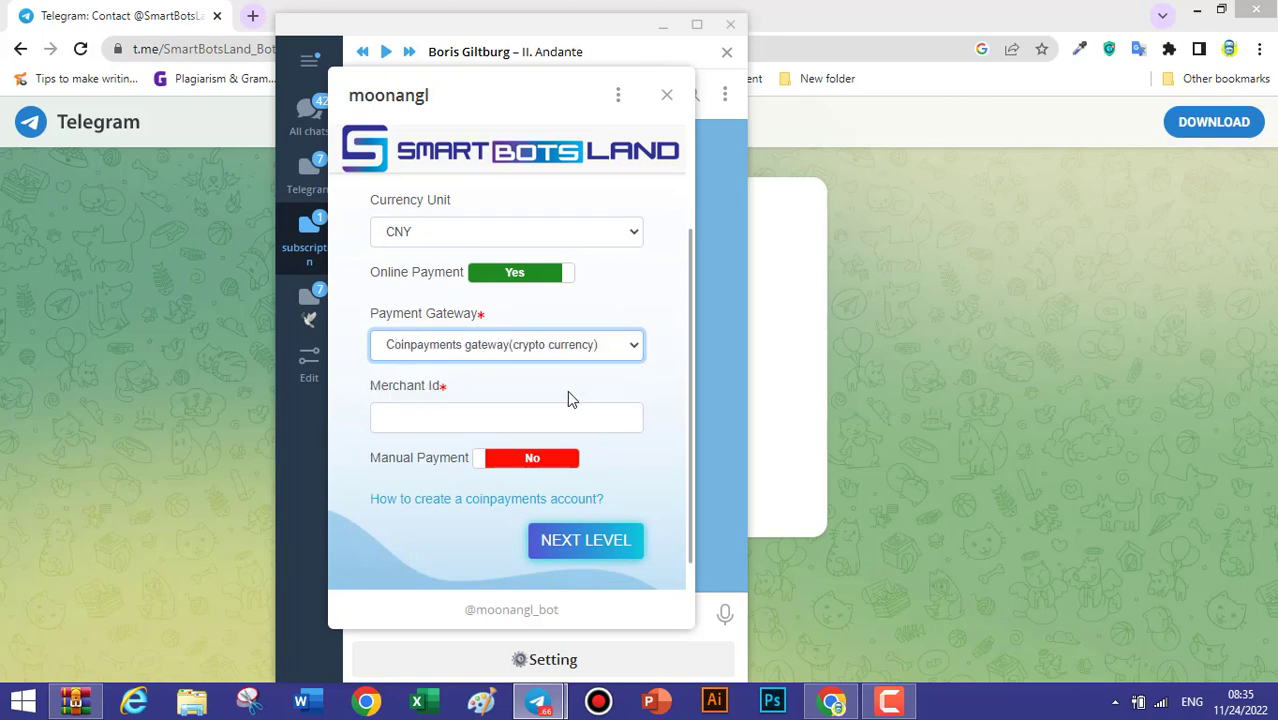
click(443, 415)
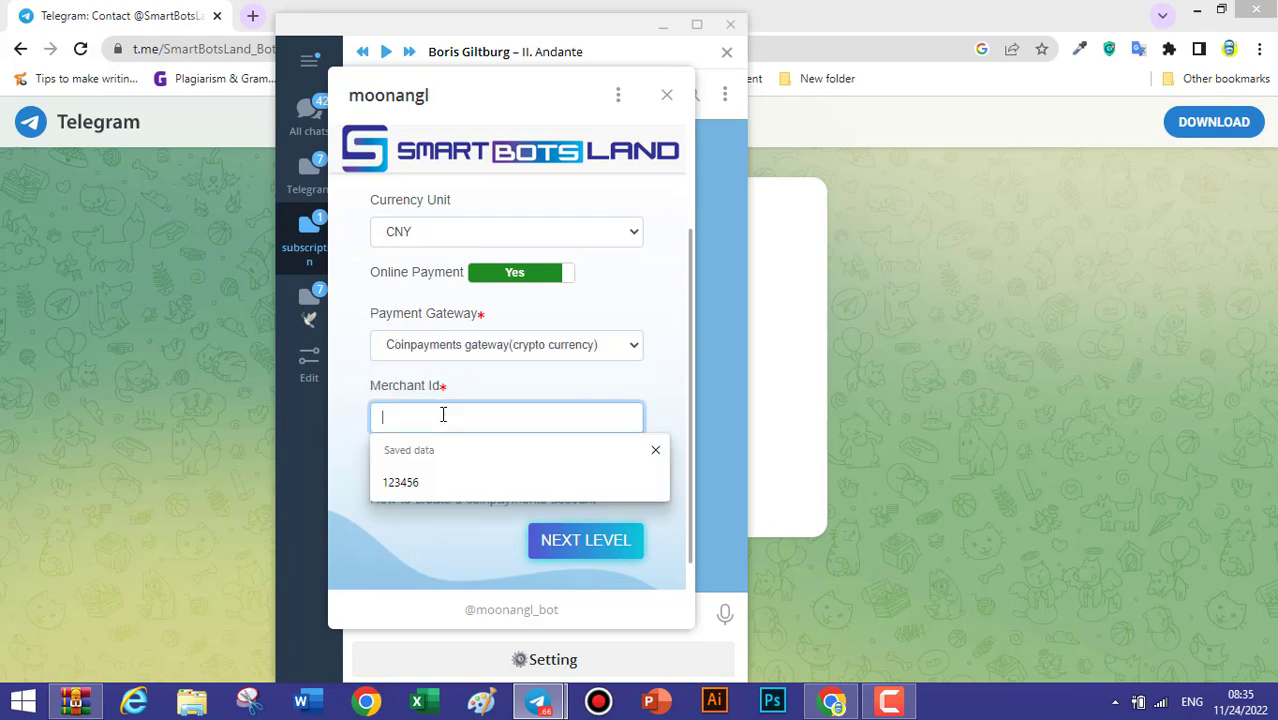
click(414, 484)
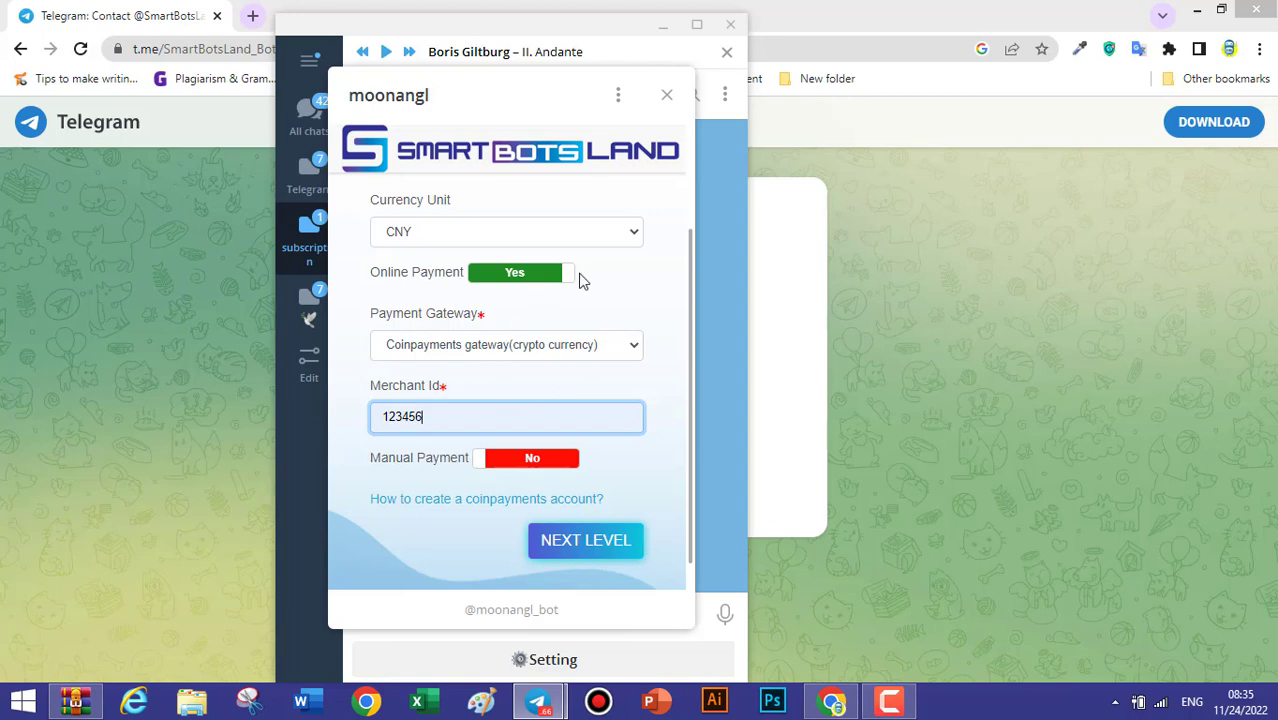
Turn on manual payment and submit the payment settings with NEXT LEVEL.
scroll(582, 275, down, 1)
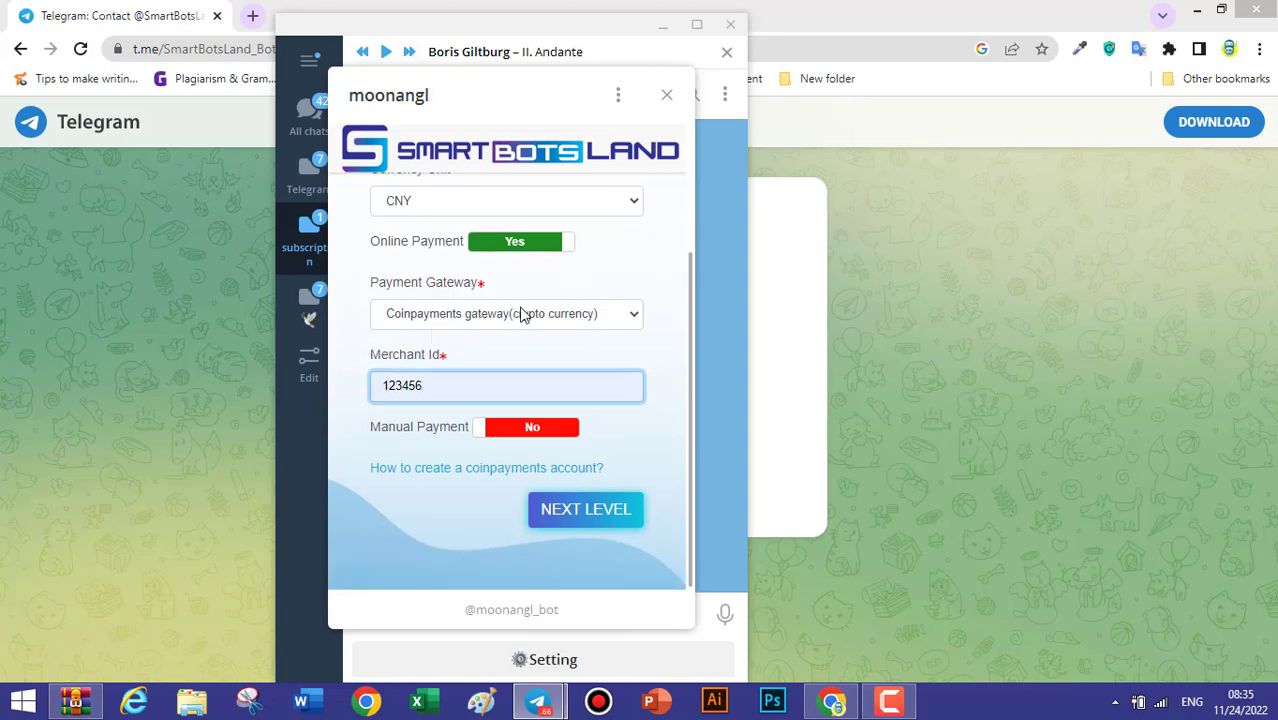
click(513, 435)
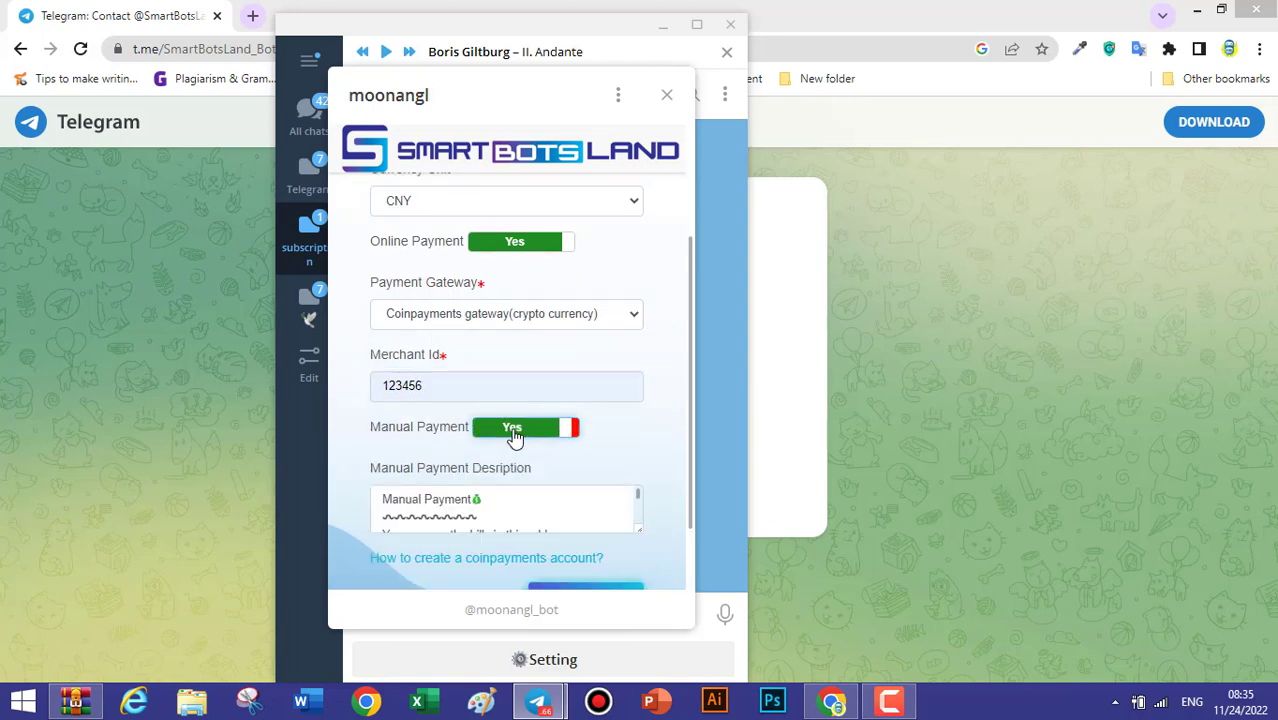
scroll(510, 374, down, 2)
scroll(544, 408, down, 3)
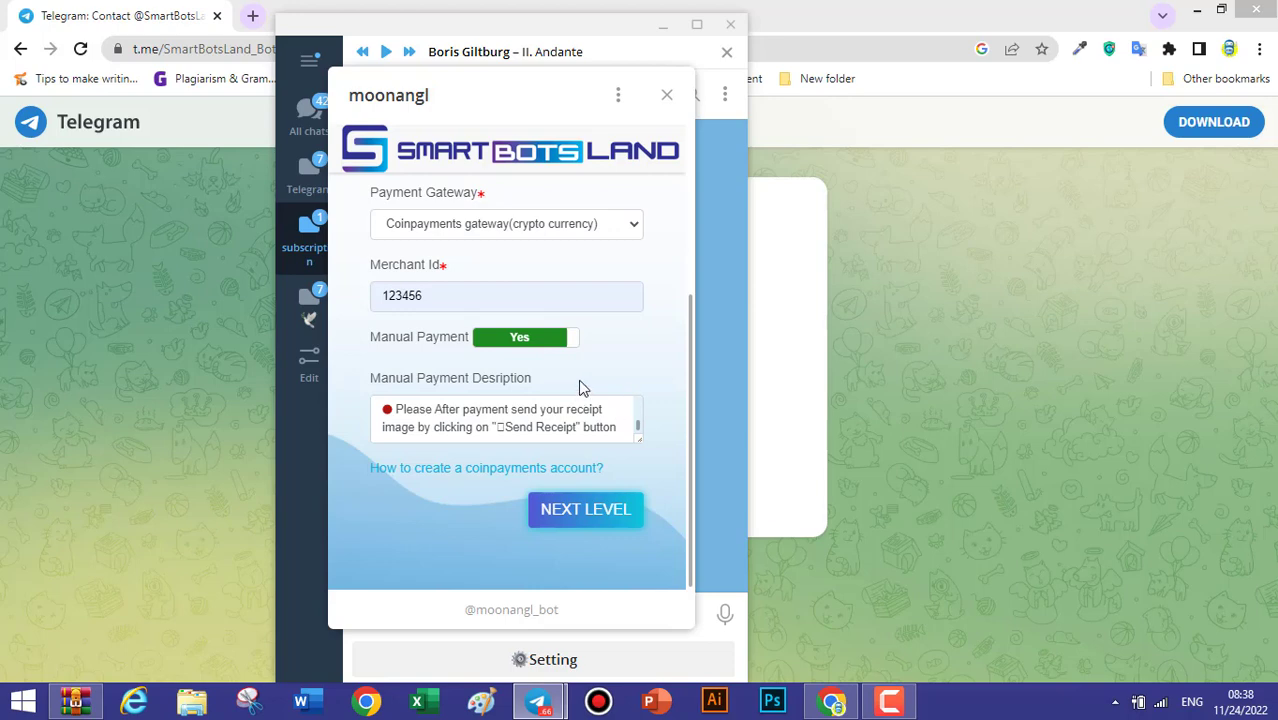
click(588, 514)
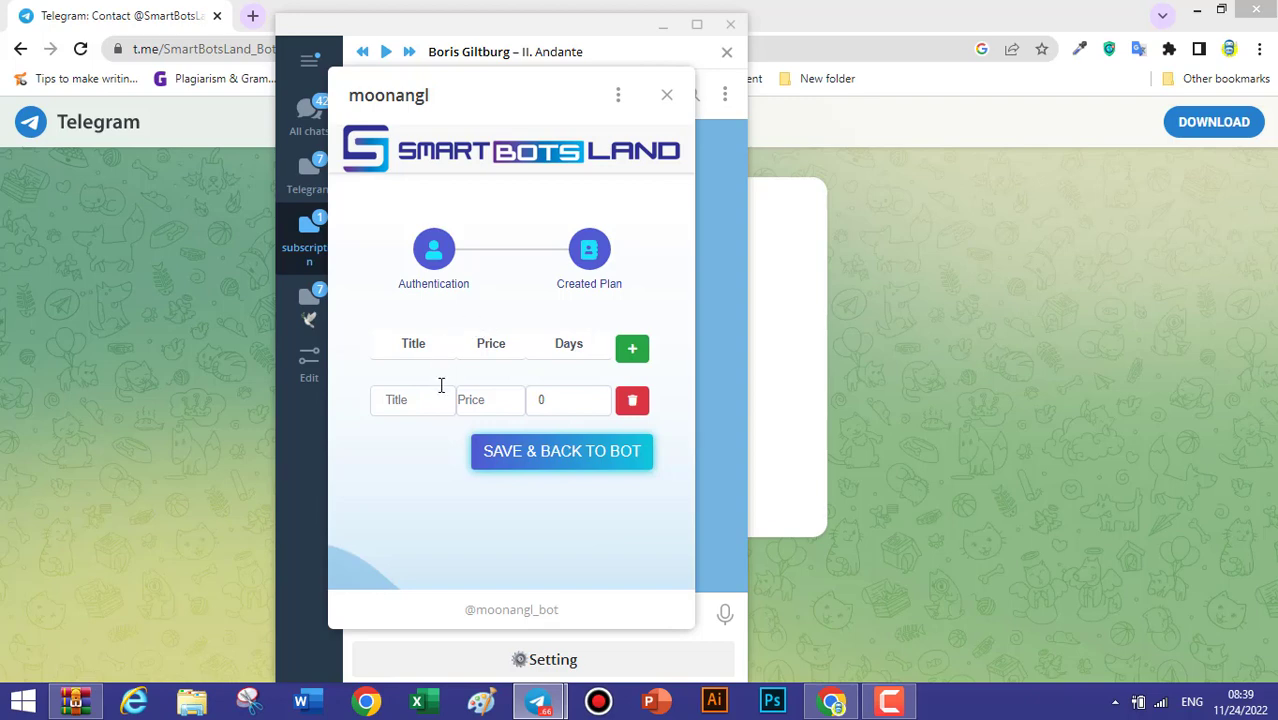
Enter a 'weekly' plan priced 100 for 7 days.
click(412, 400)
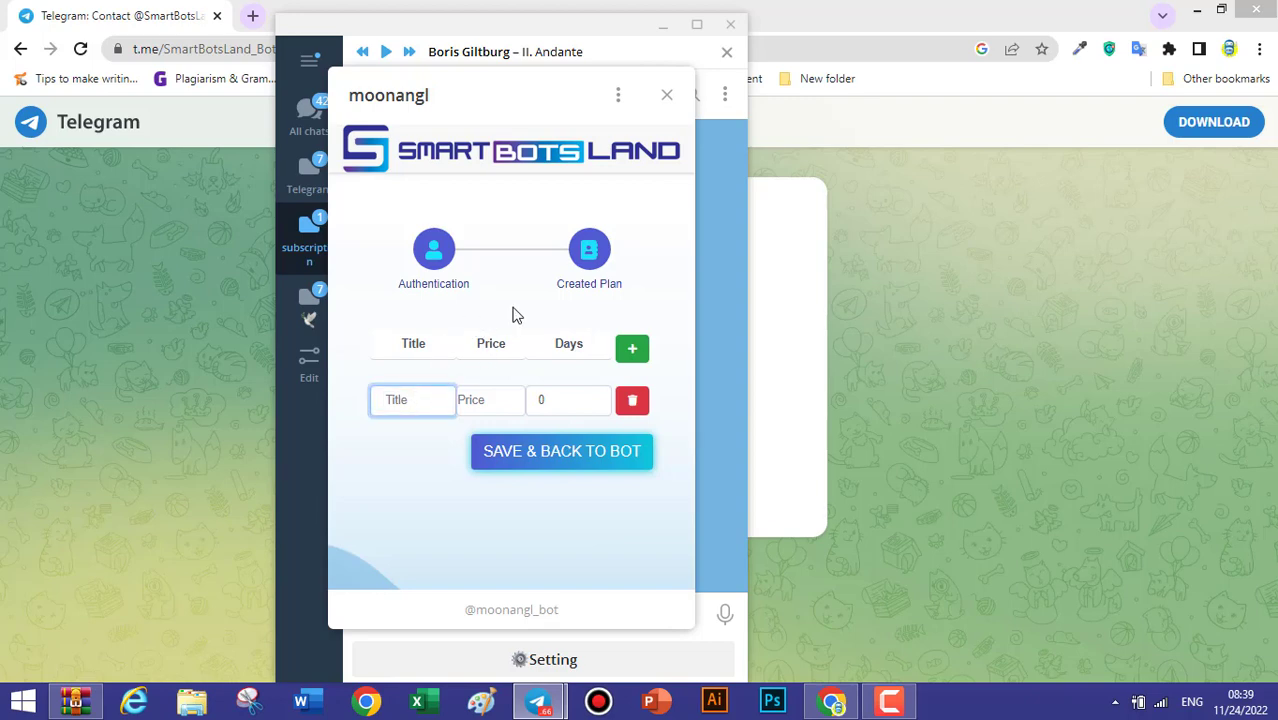
text(weekly)
click(495, 411)
text(100)
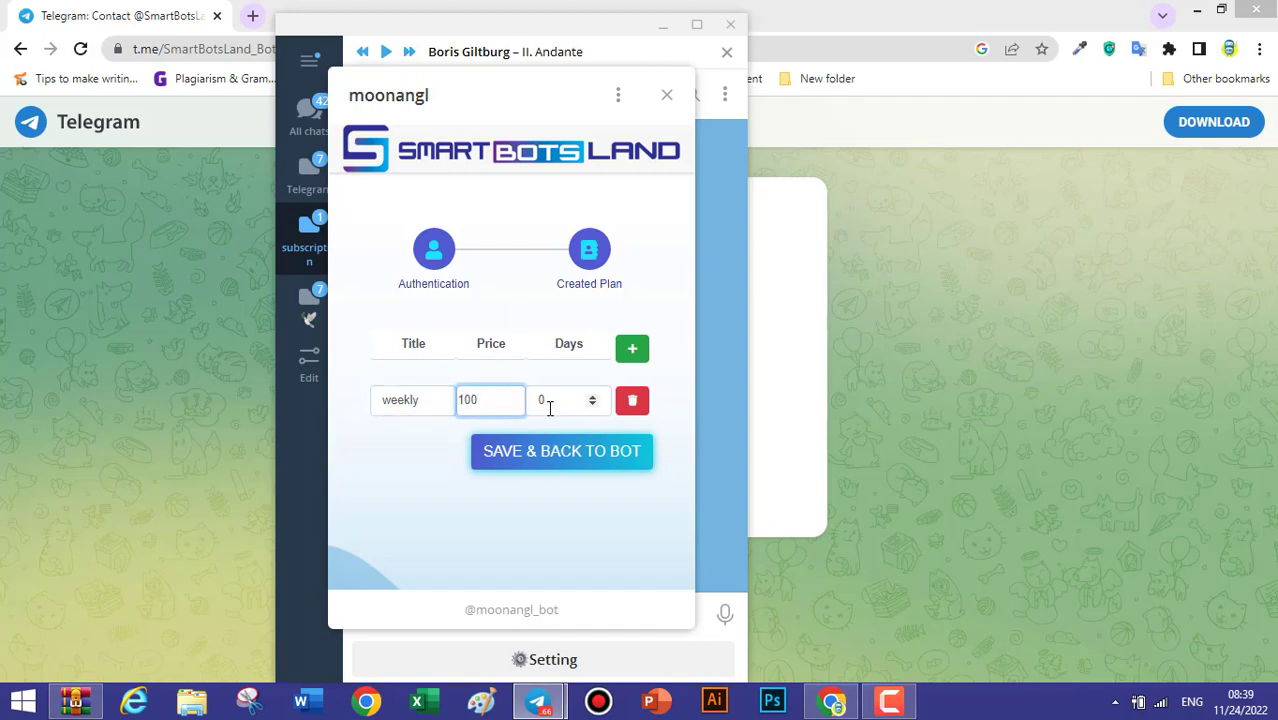
click(560, 401)
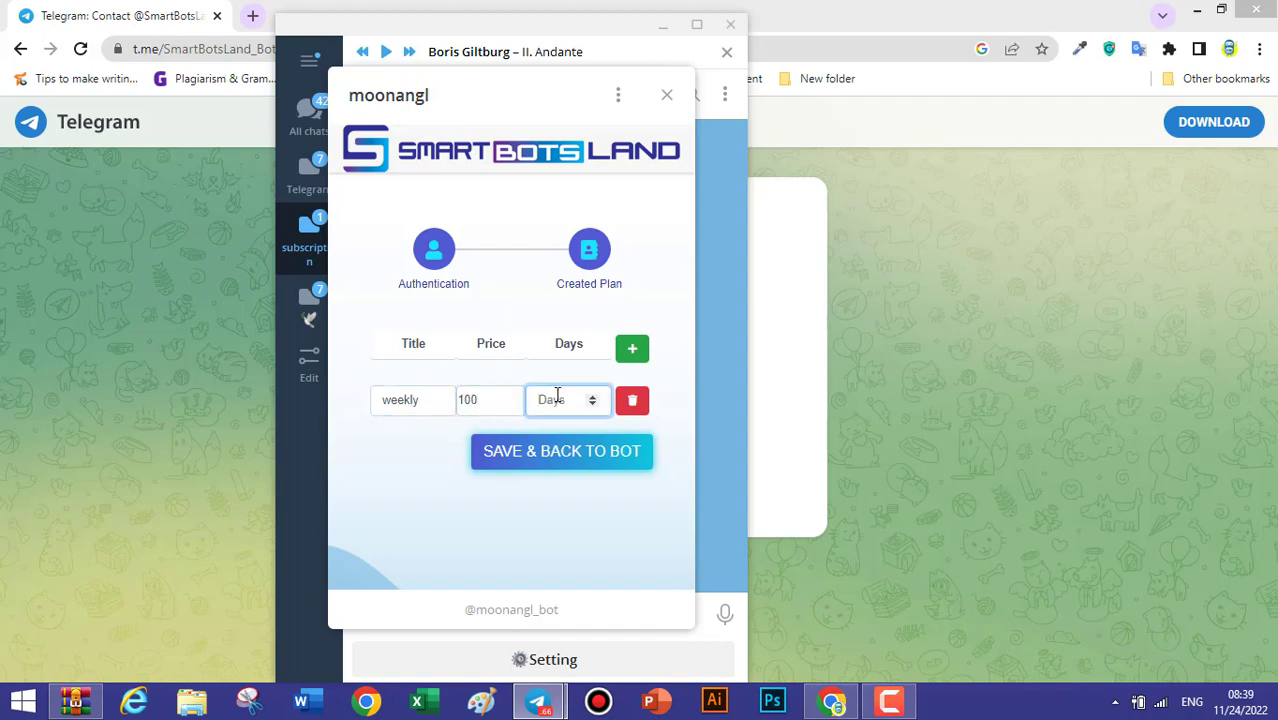
text(7)
Add a 'monthly' plan at 200 for 30 days and save back to the bot.
click(634, 352)
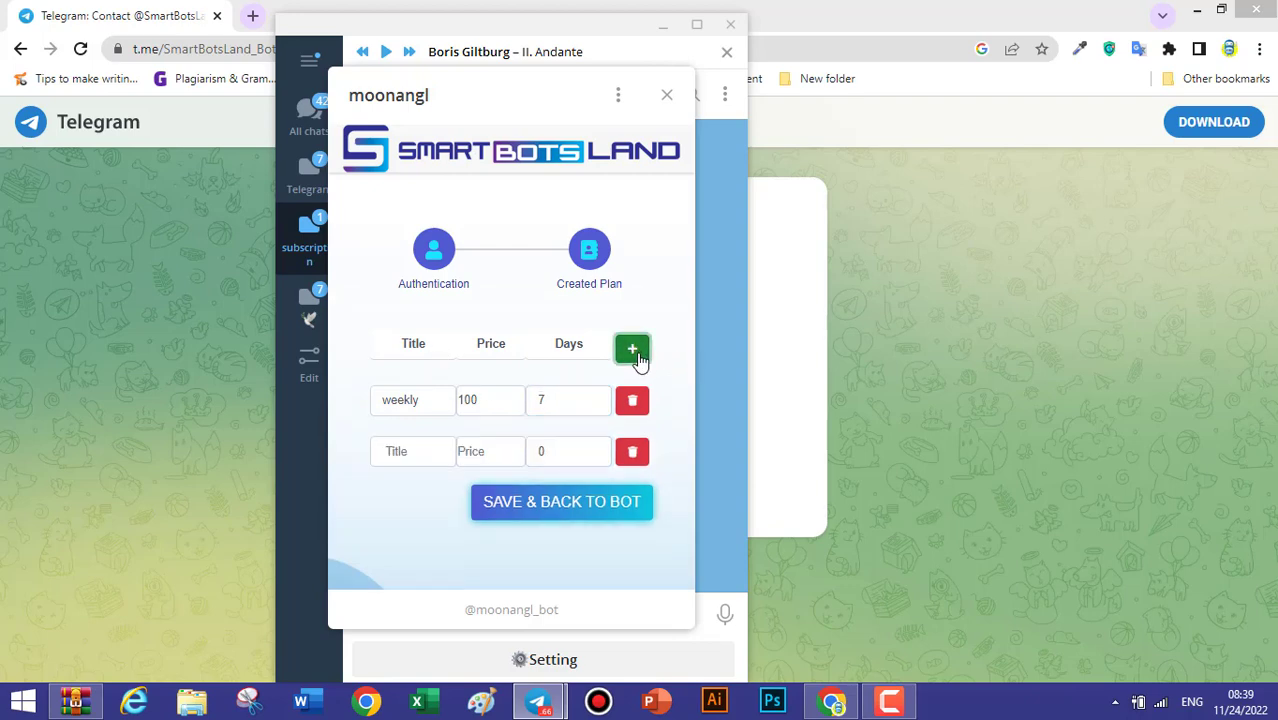
click(421, 458)
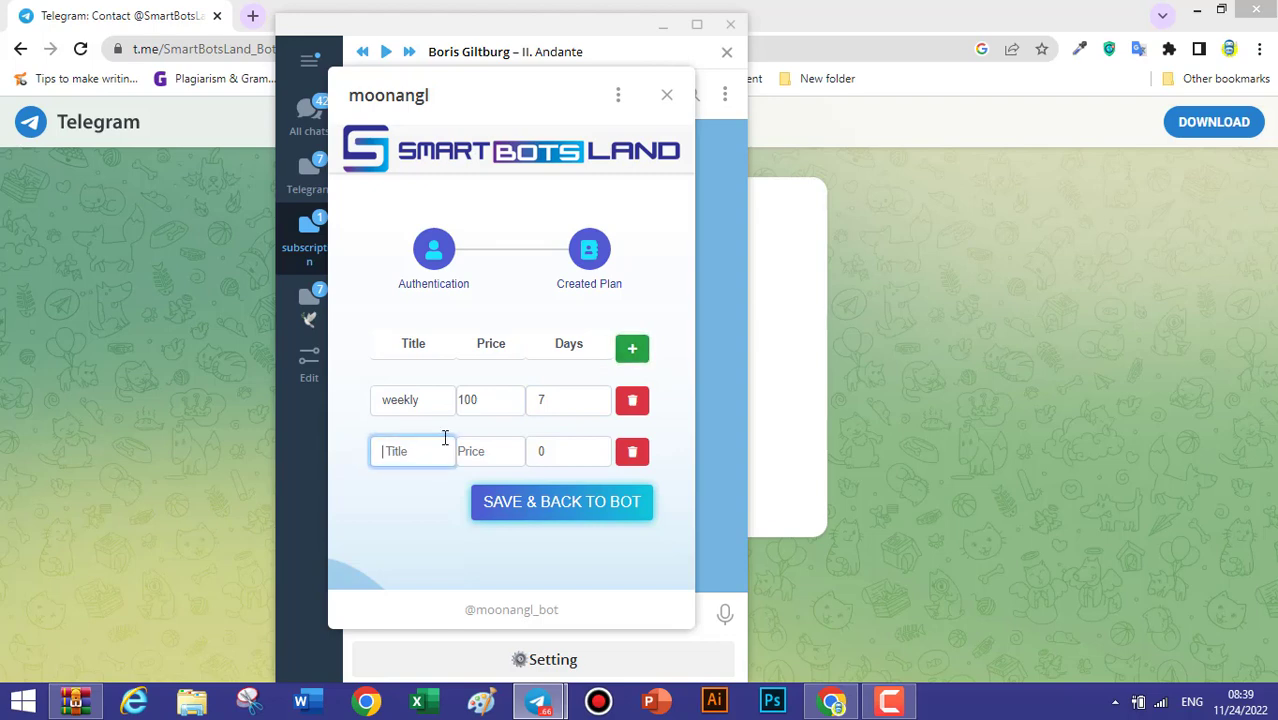
text(monthly)
click(481, 455)
text(200)
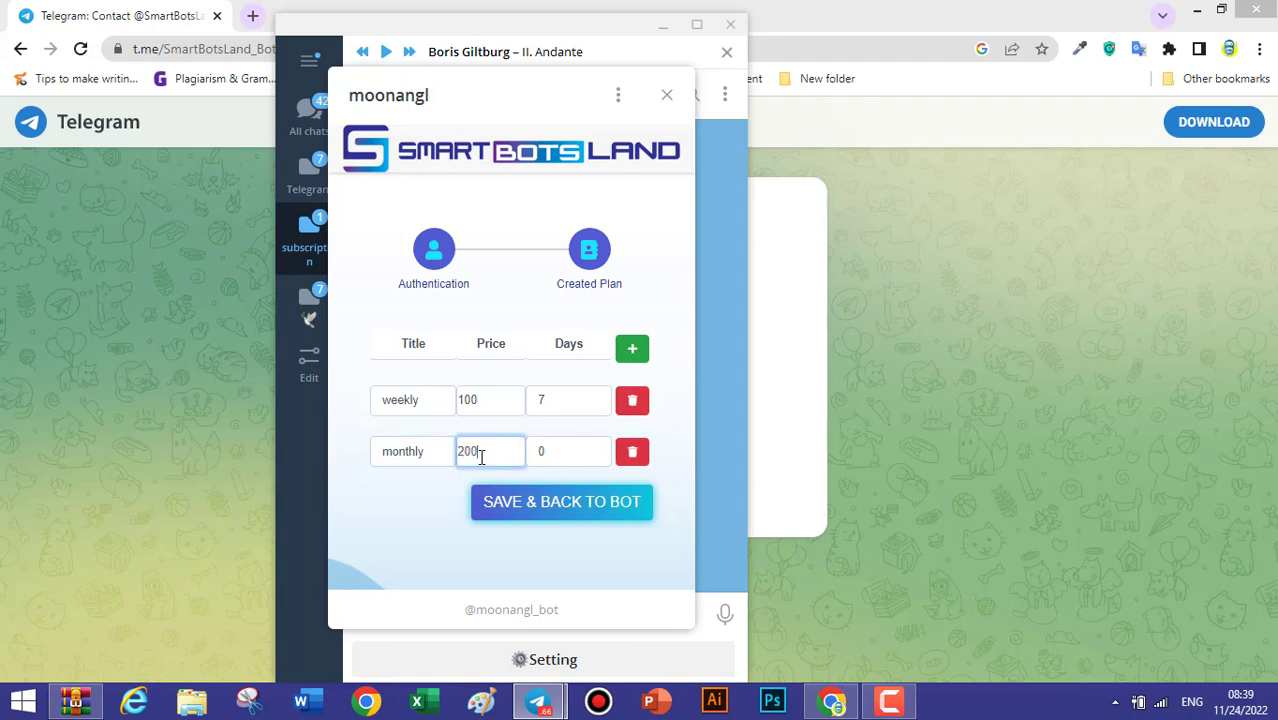
click(556, 453)
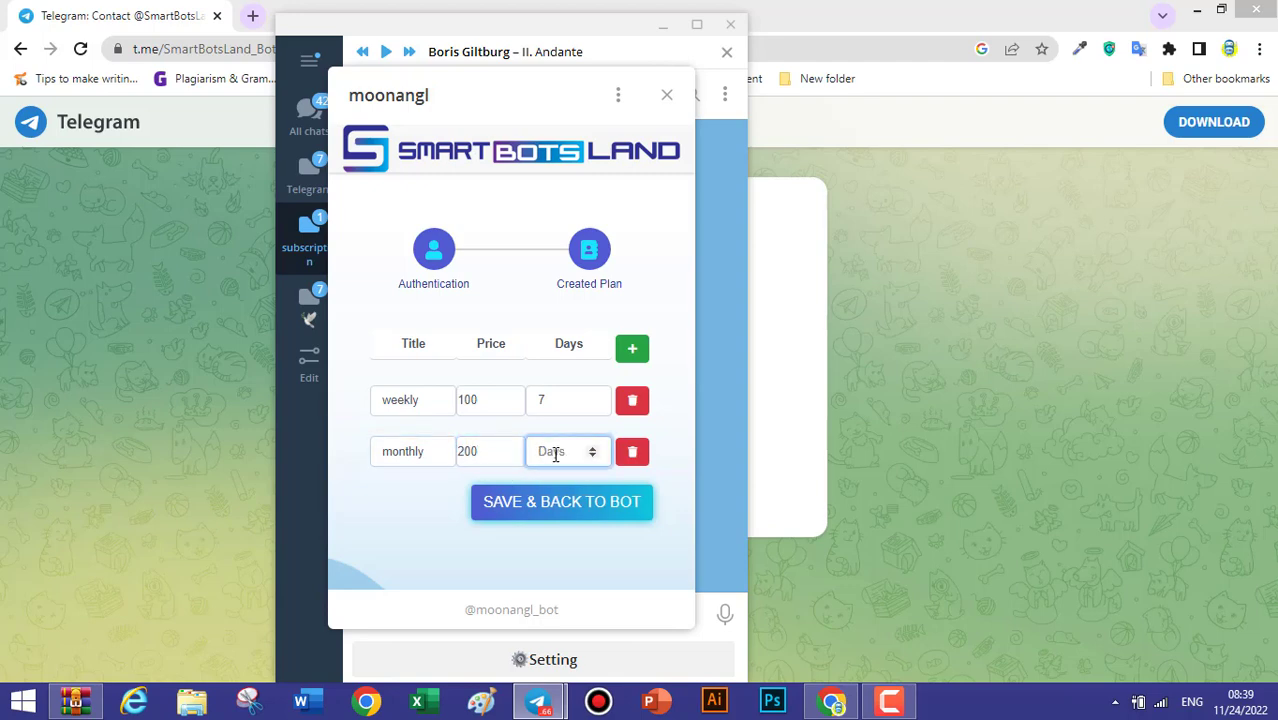
text(30)
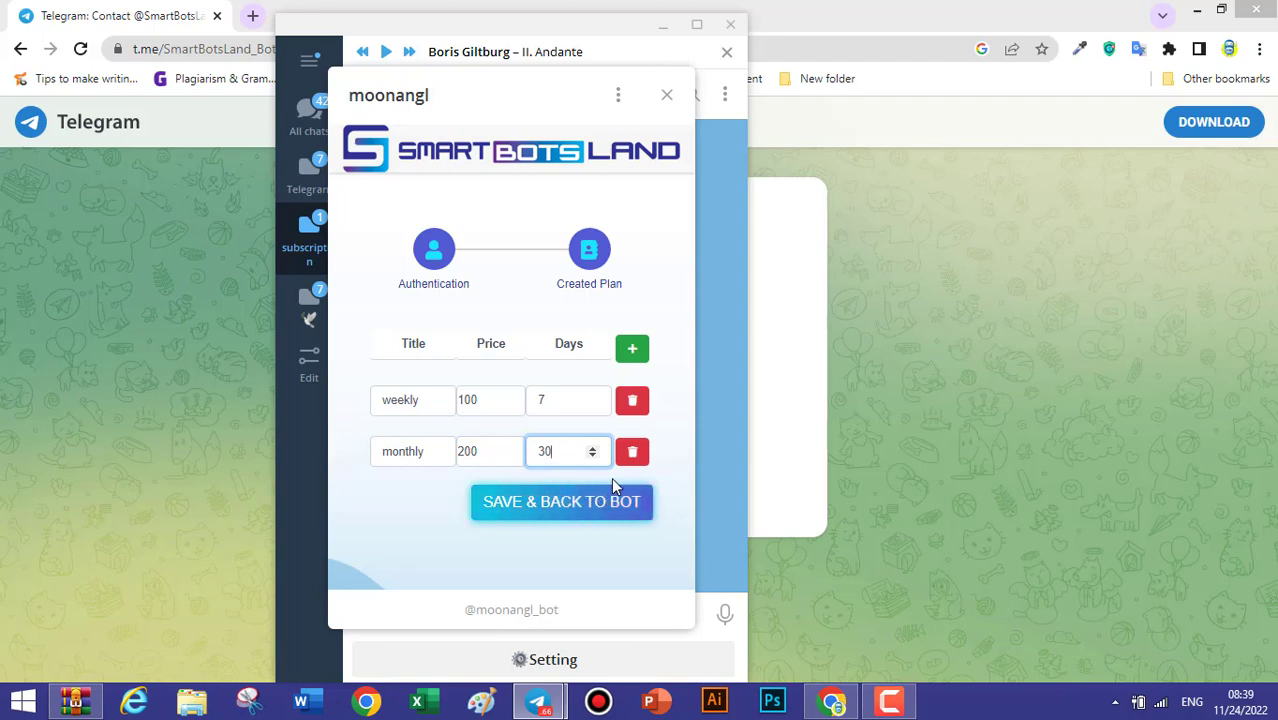
click(562, 496)
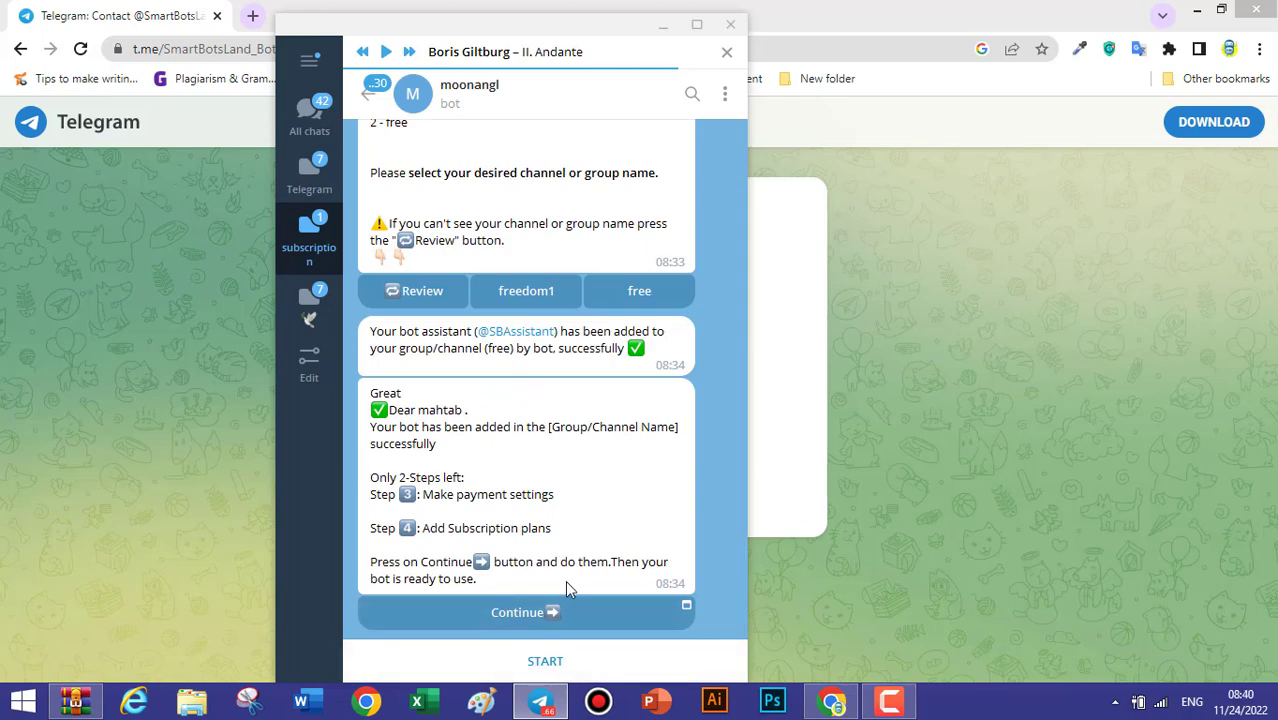
Restart the moonangl bot, confirm weekly and monthly plans are listed, then request VIP Users access.
click(540, 660)
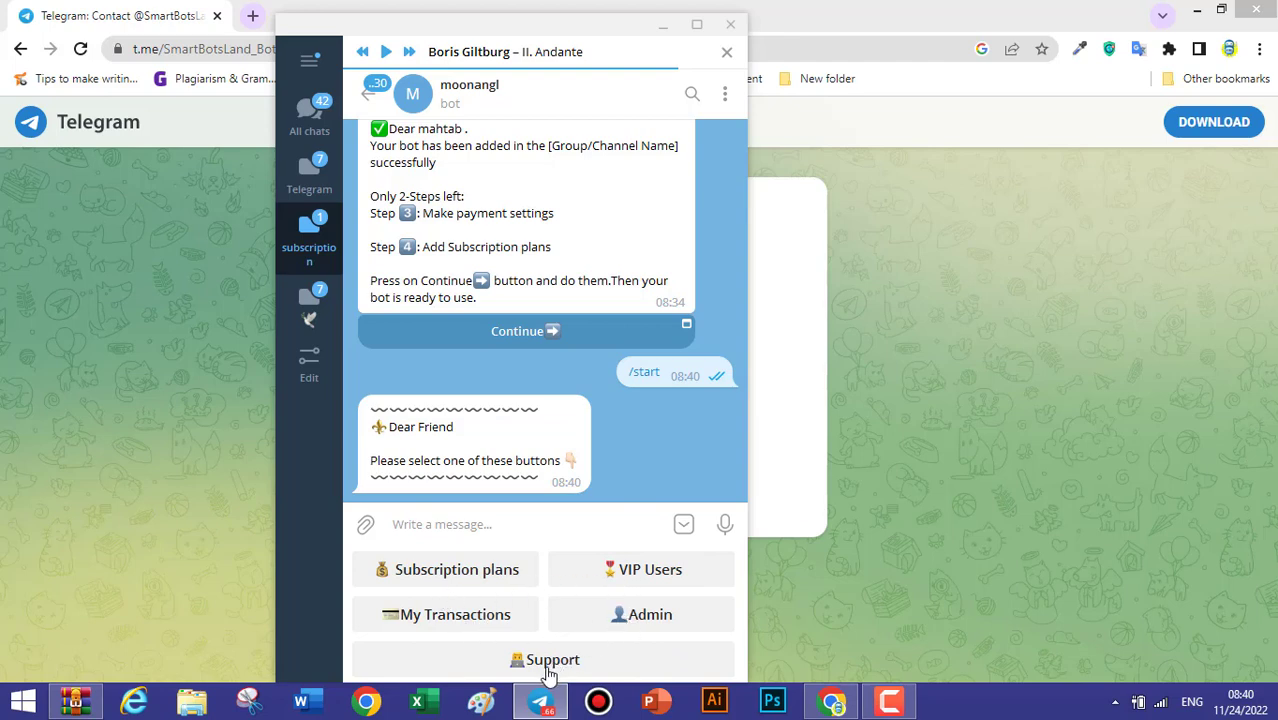
click(476, 579)
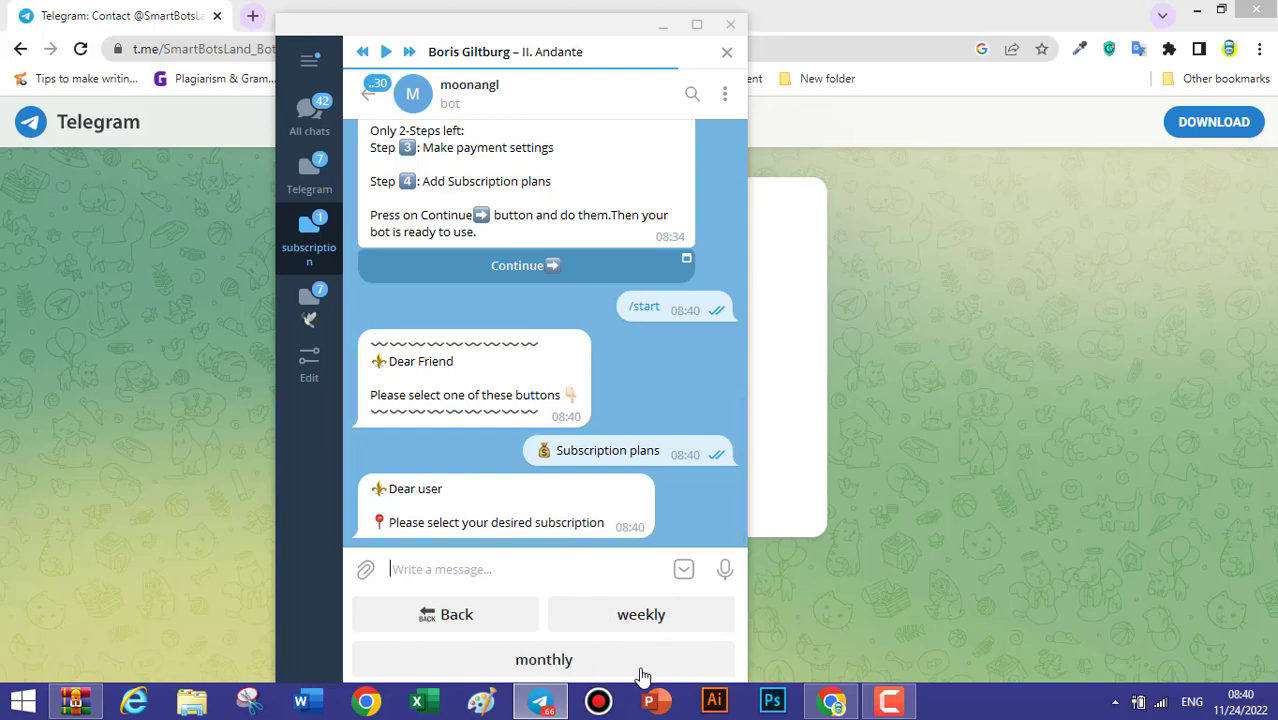
click(451, 616)
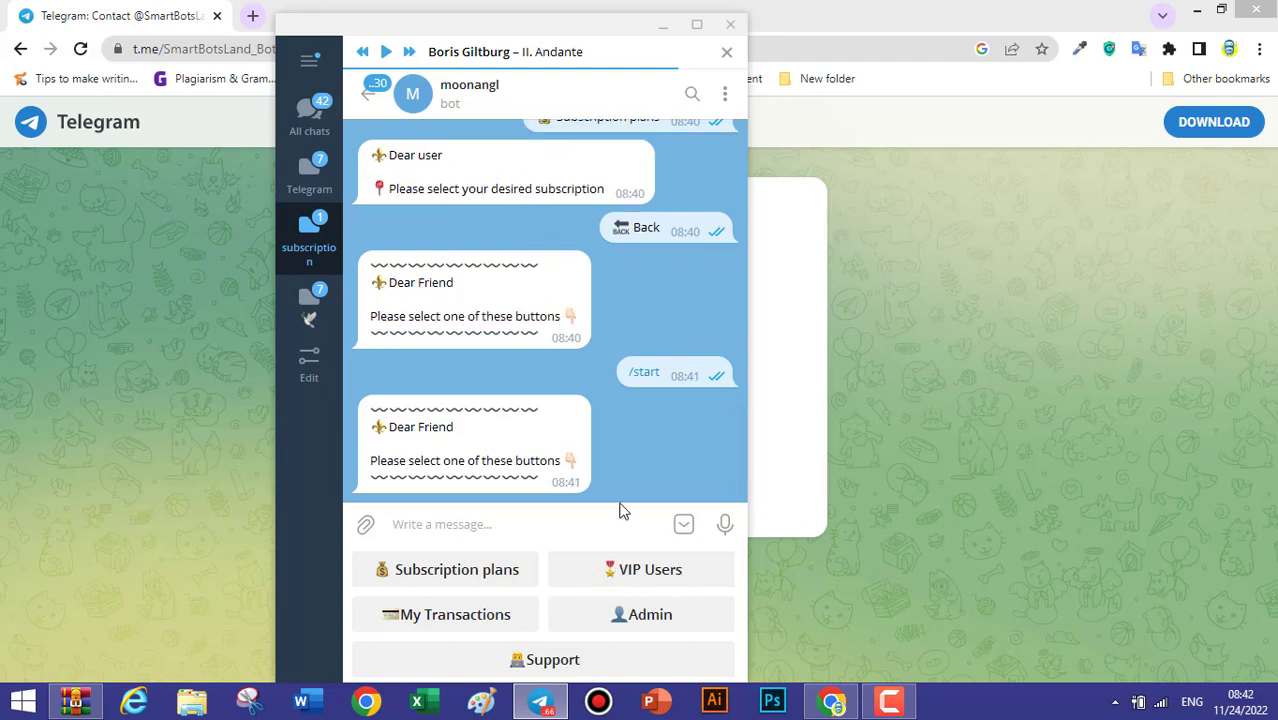
click(676, 571)
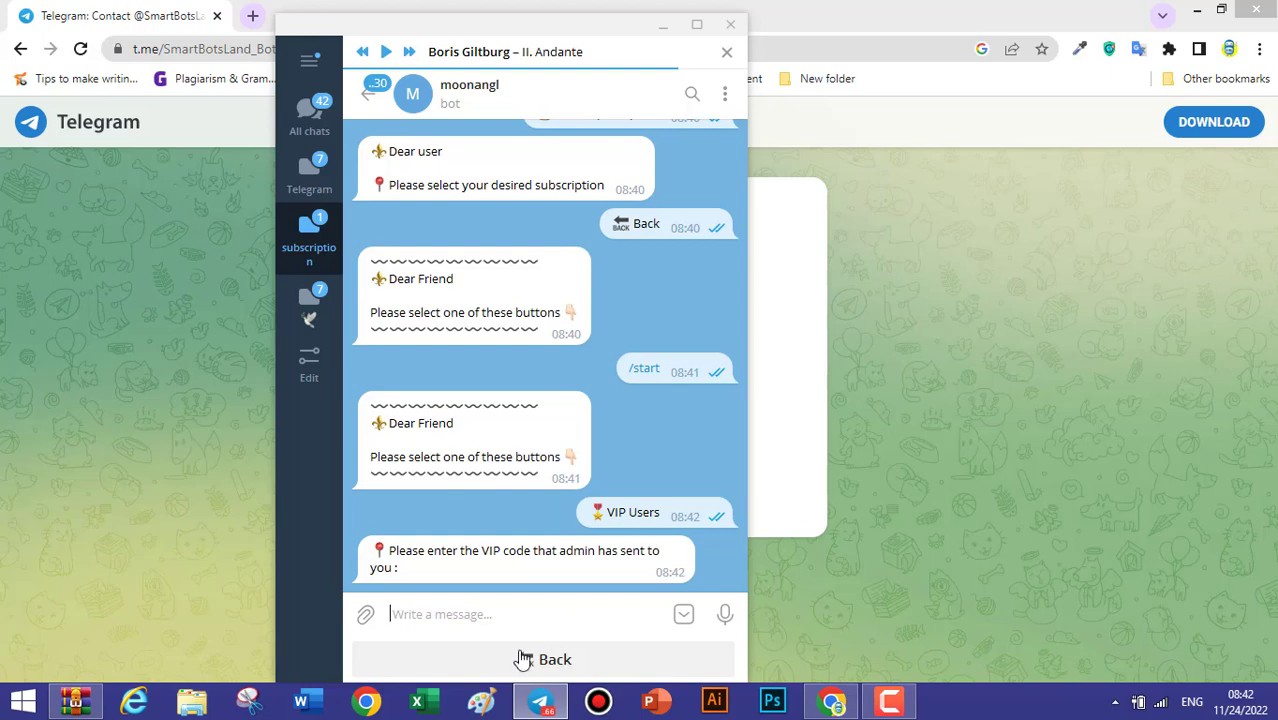
Request My Transactions to receive UserTransaction.xlsx, then open the bot's Admin menu.
click(556, 664)
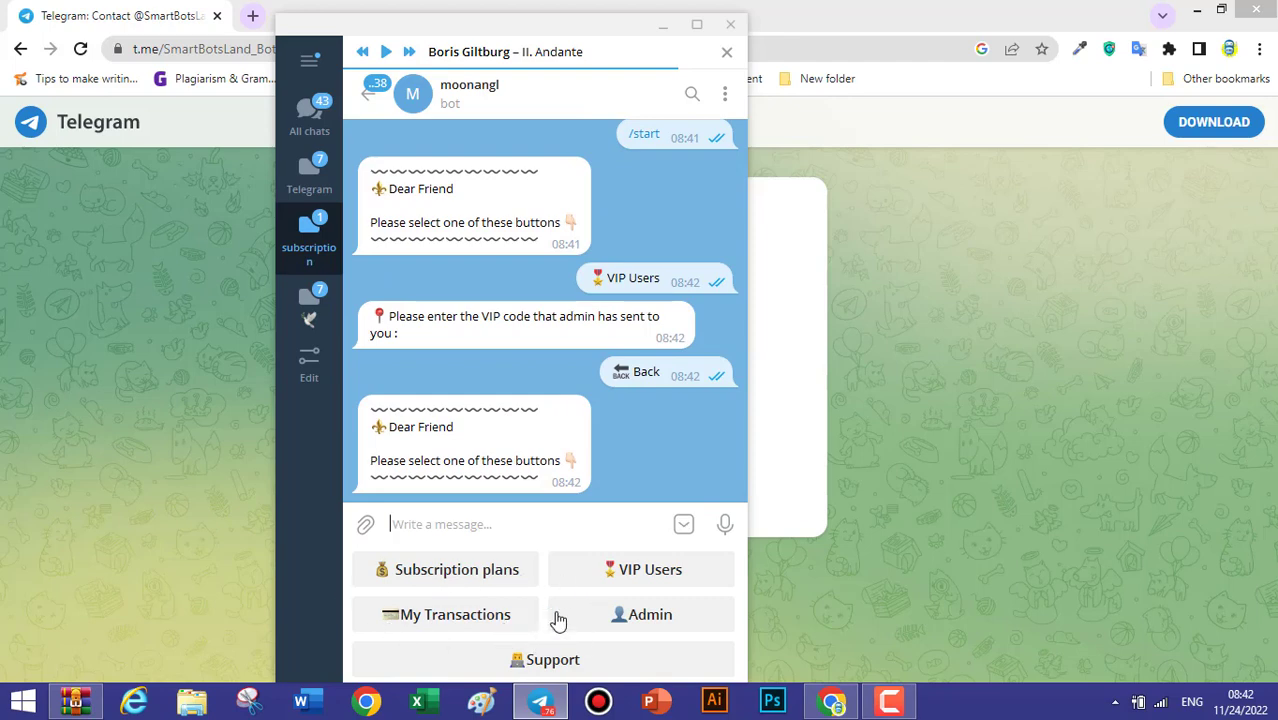
click(462, 622)
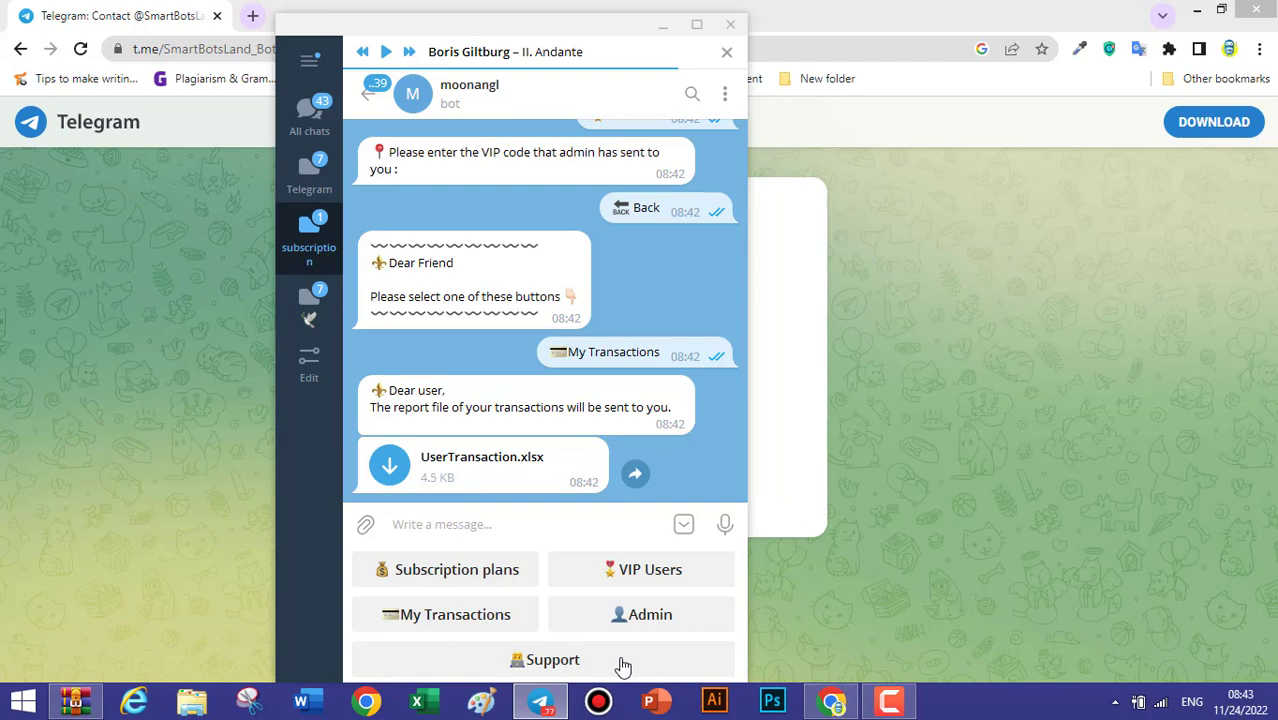
click(662, 614)
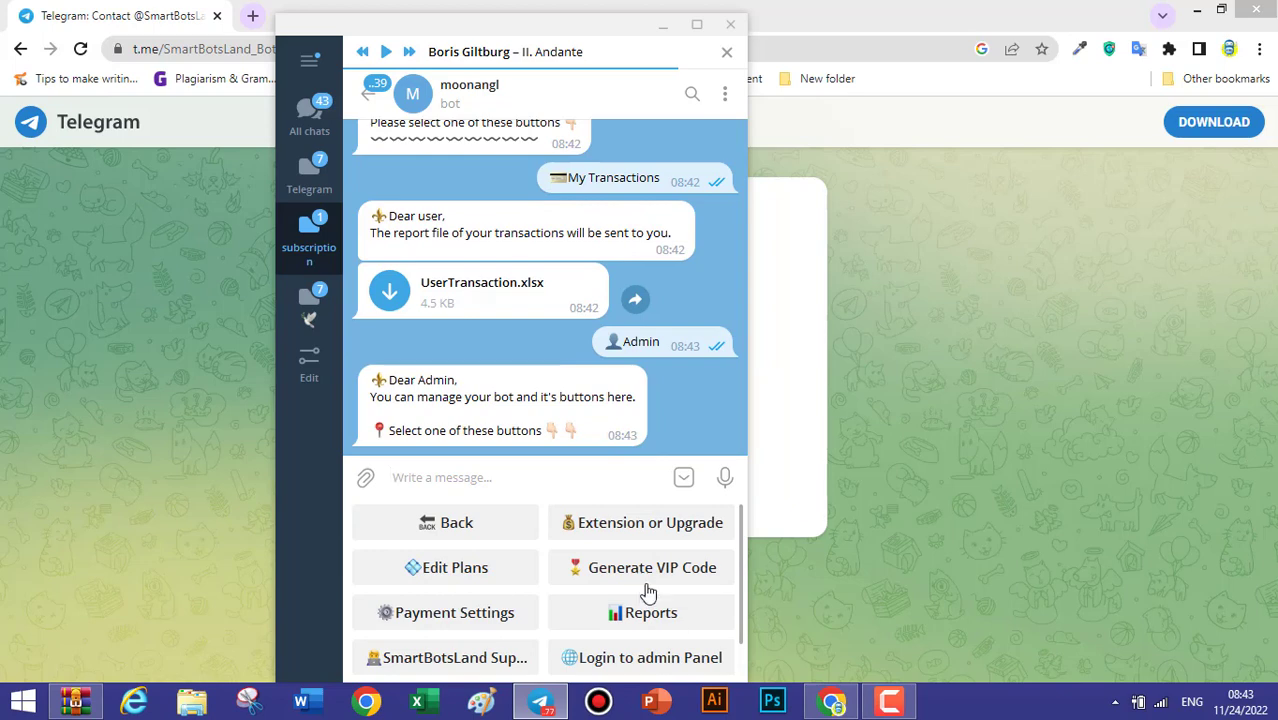
Open the bot's Edit Plans editor, then request the Payment Settings edit prompt.
click(486, 568)
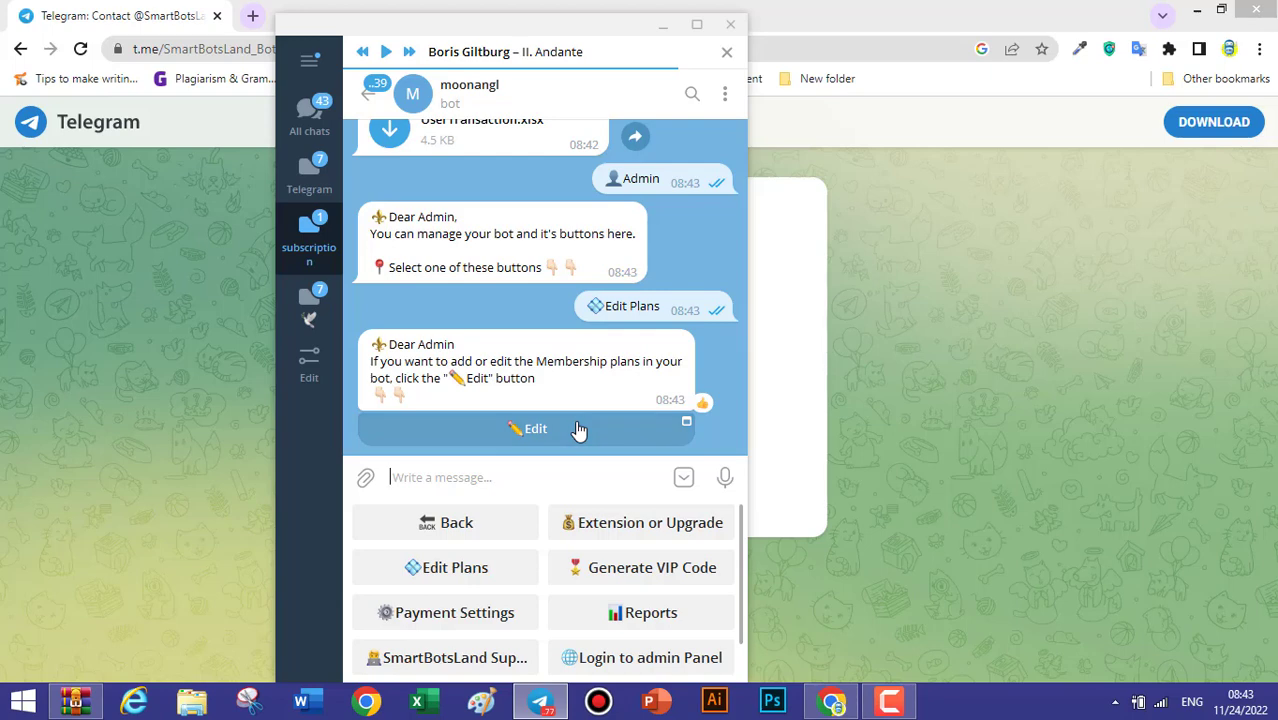
click(584, 429)
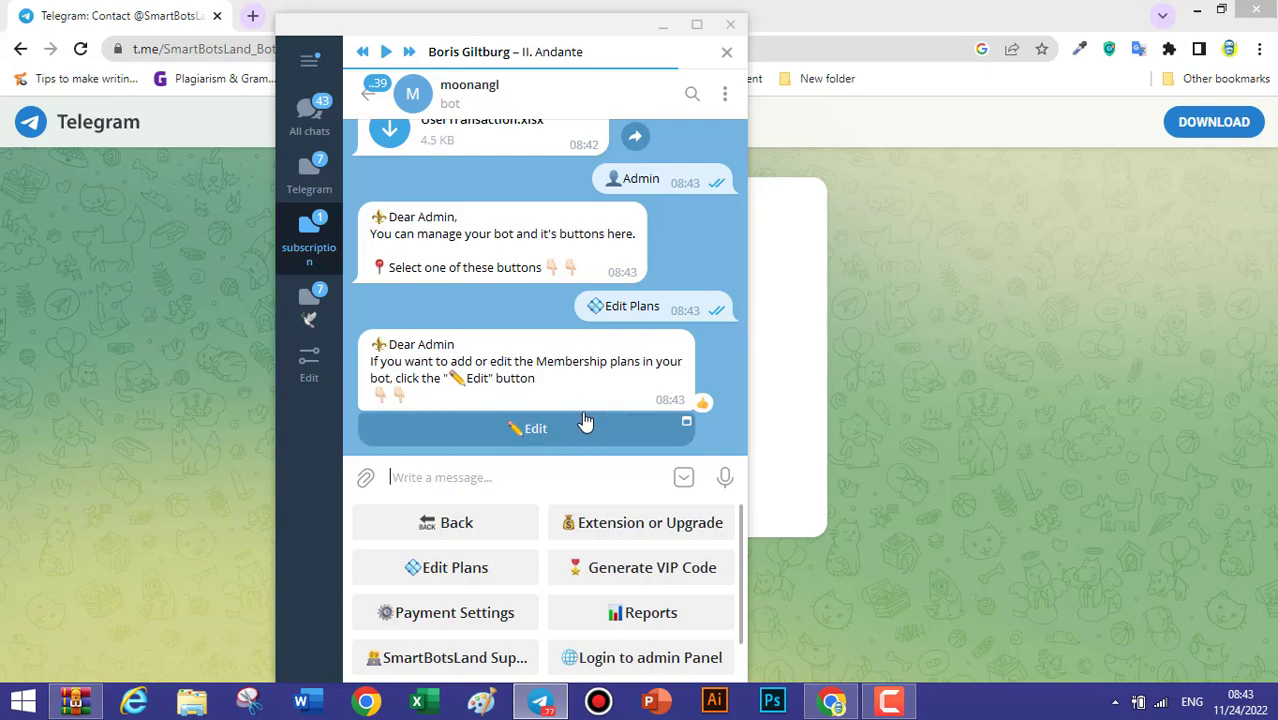
click(447, 612)
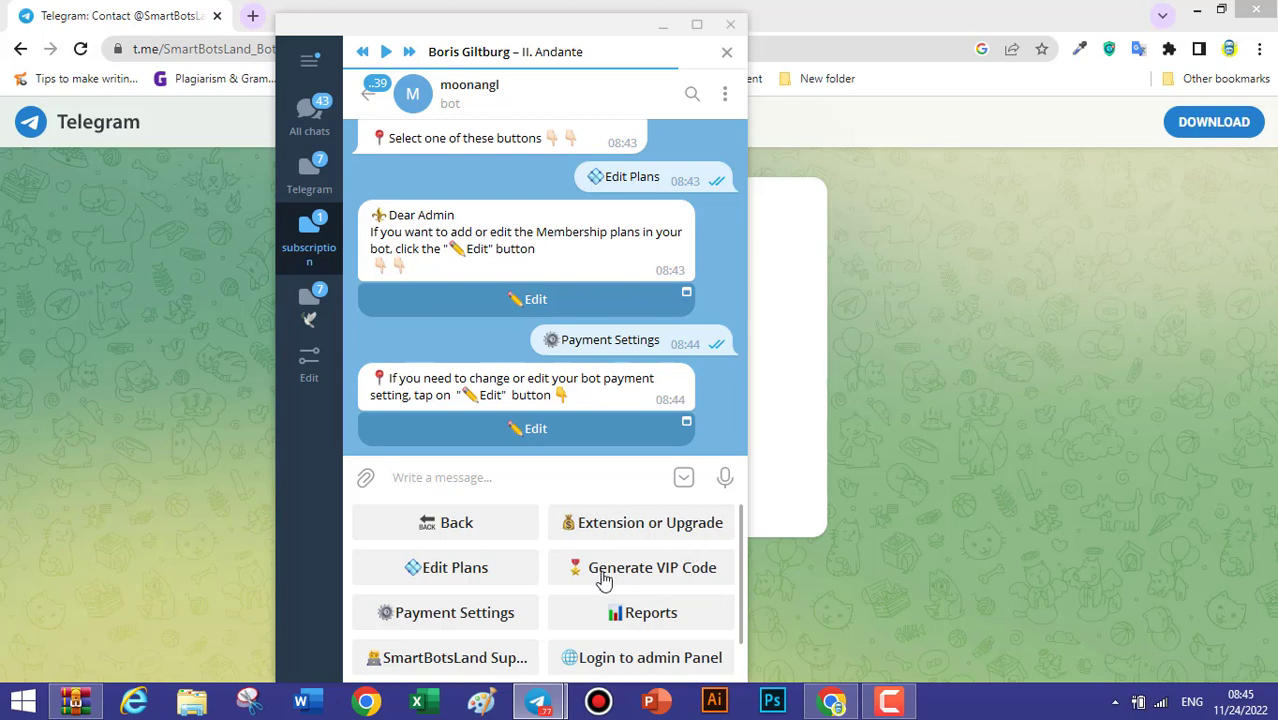
Generate VIP codes for 5 people with 7 days of membership each, confirming with Yes ✅.
click(700, 568)
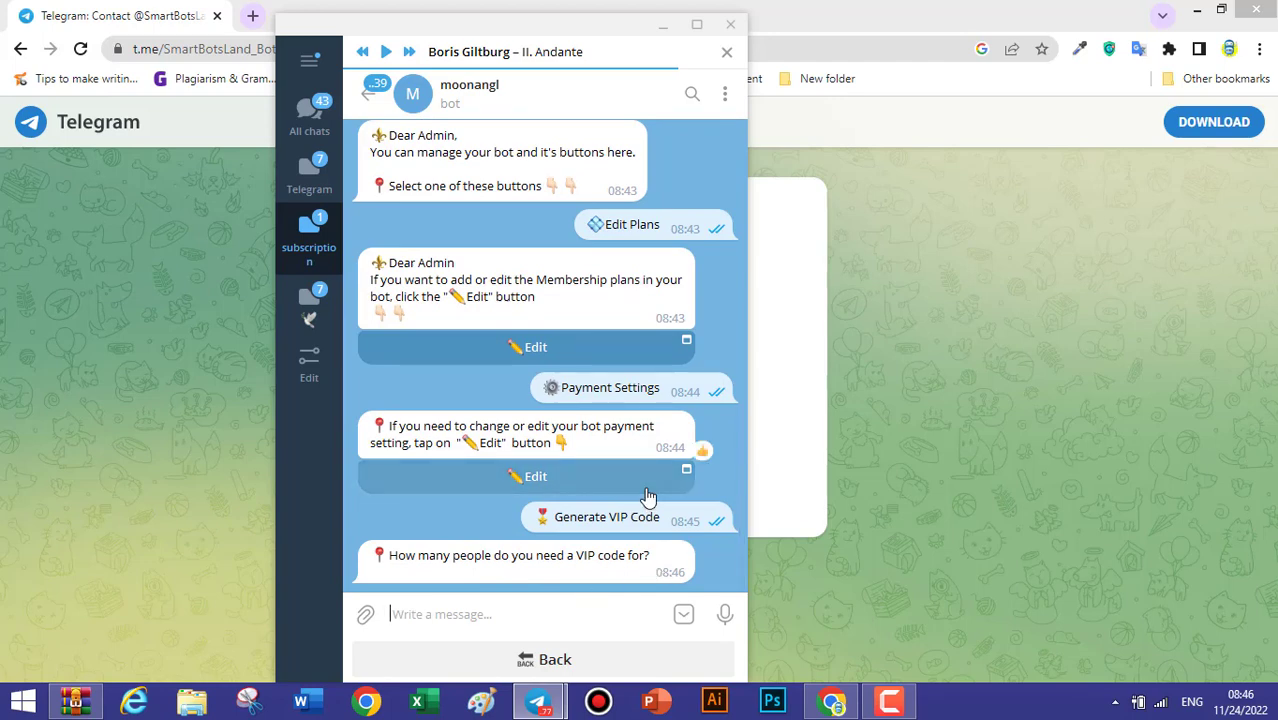
text(5)
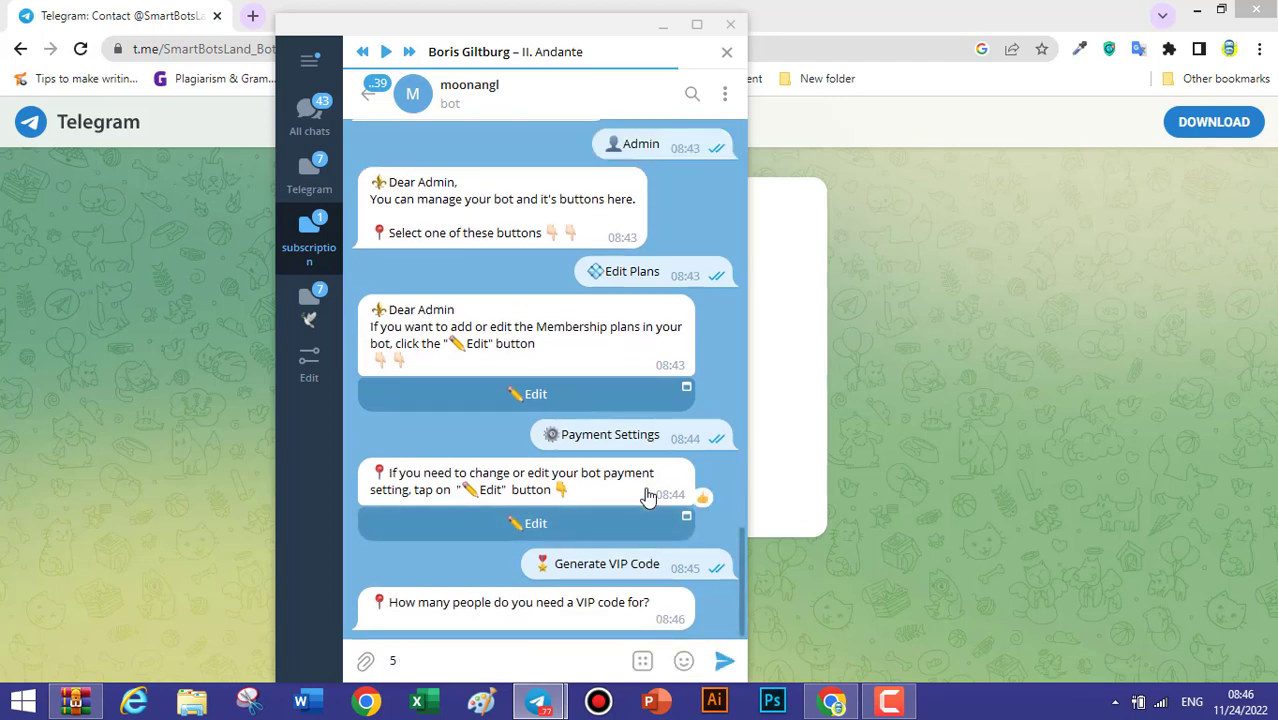
click(727, 664)
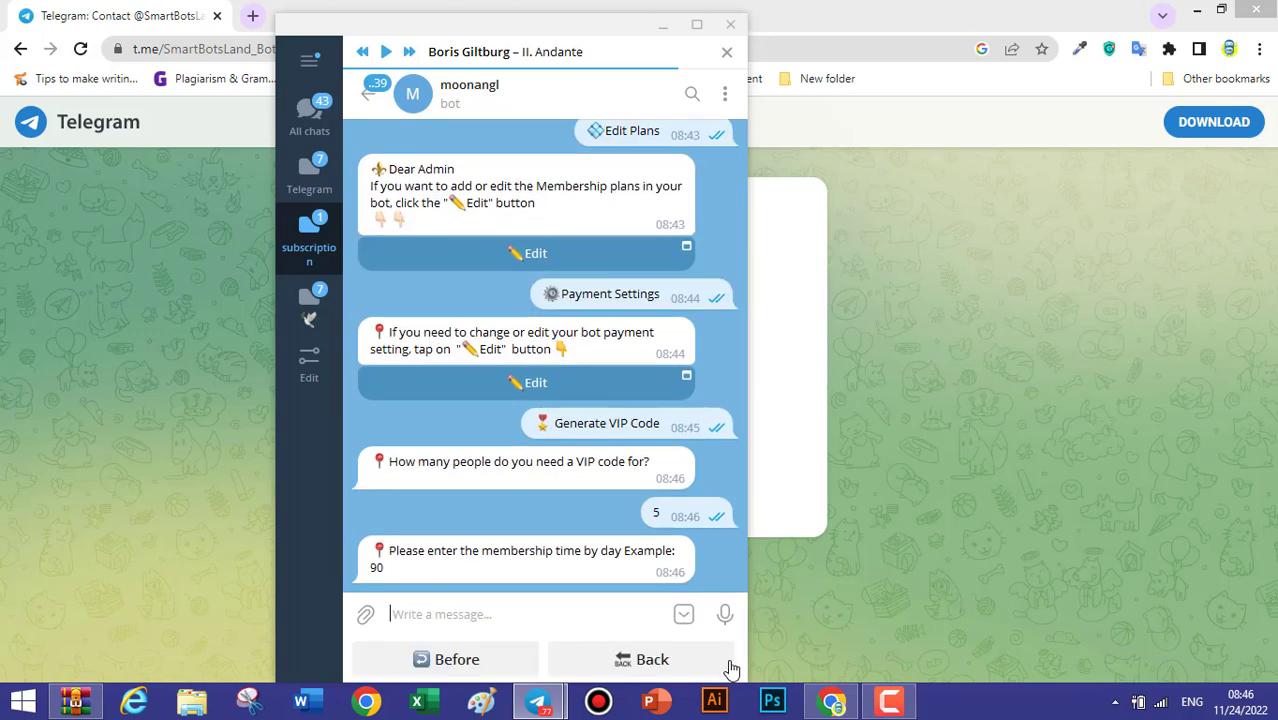
text(7)
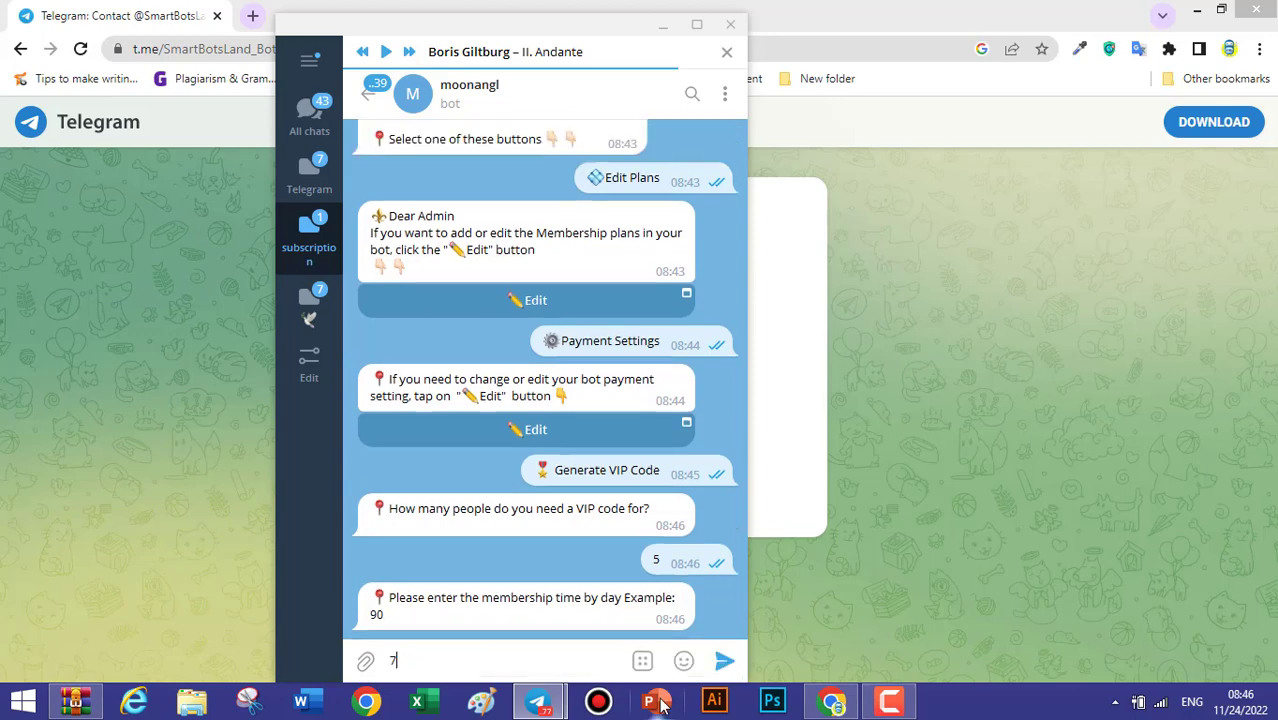
click(727, 662)
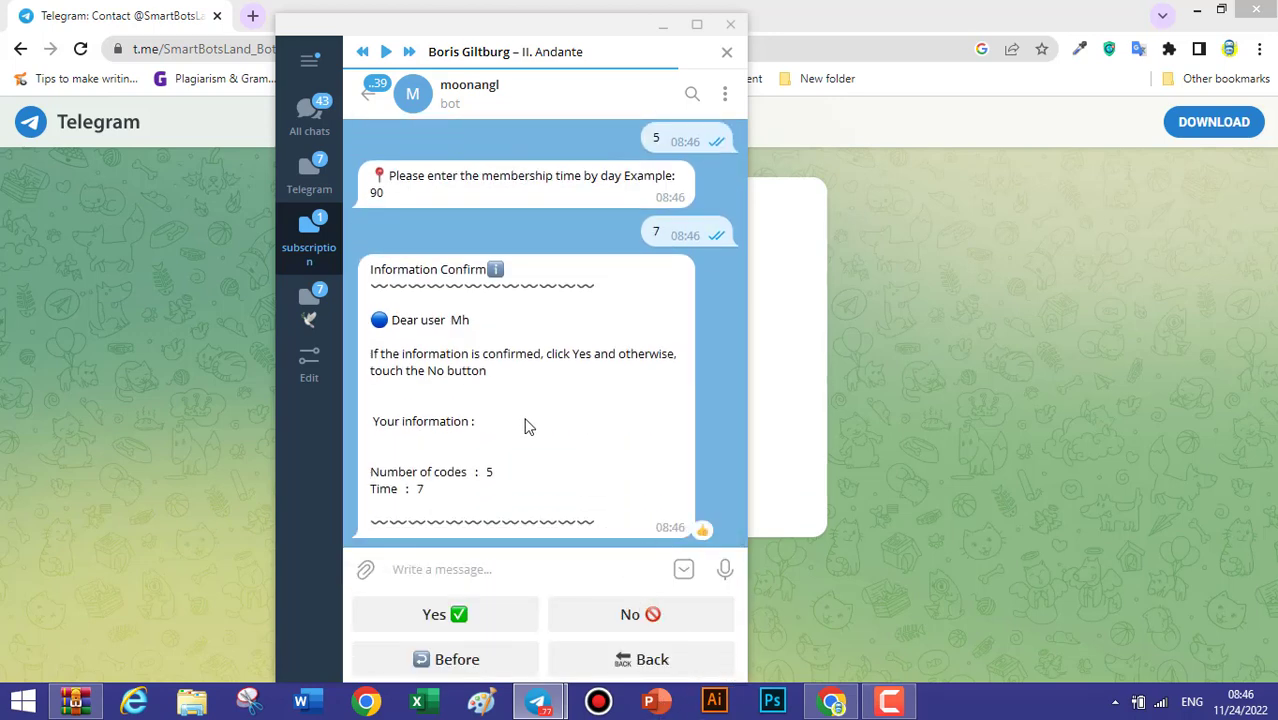
click(455, 615)
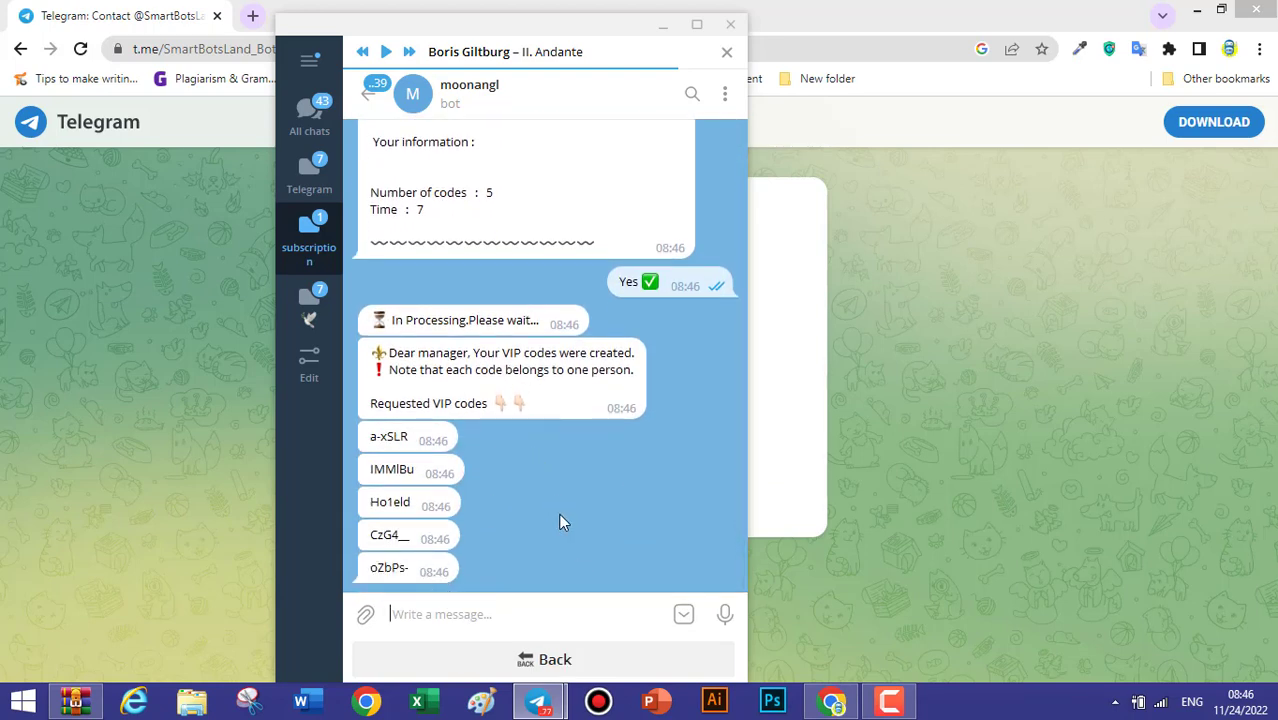
View the bot's Reports options, then request the Login to admin Panel details.
click(558, 672)
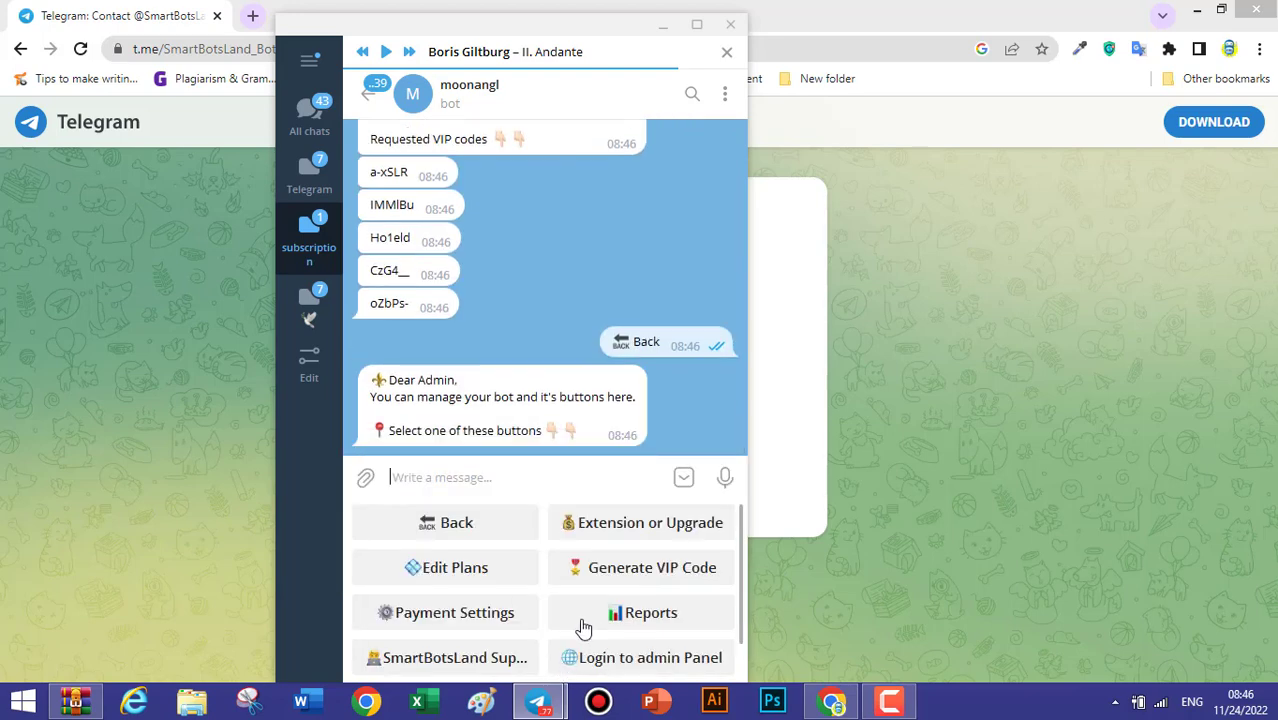
click(647, 617)
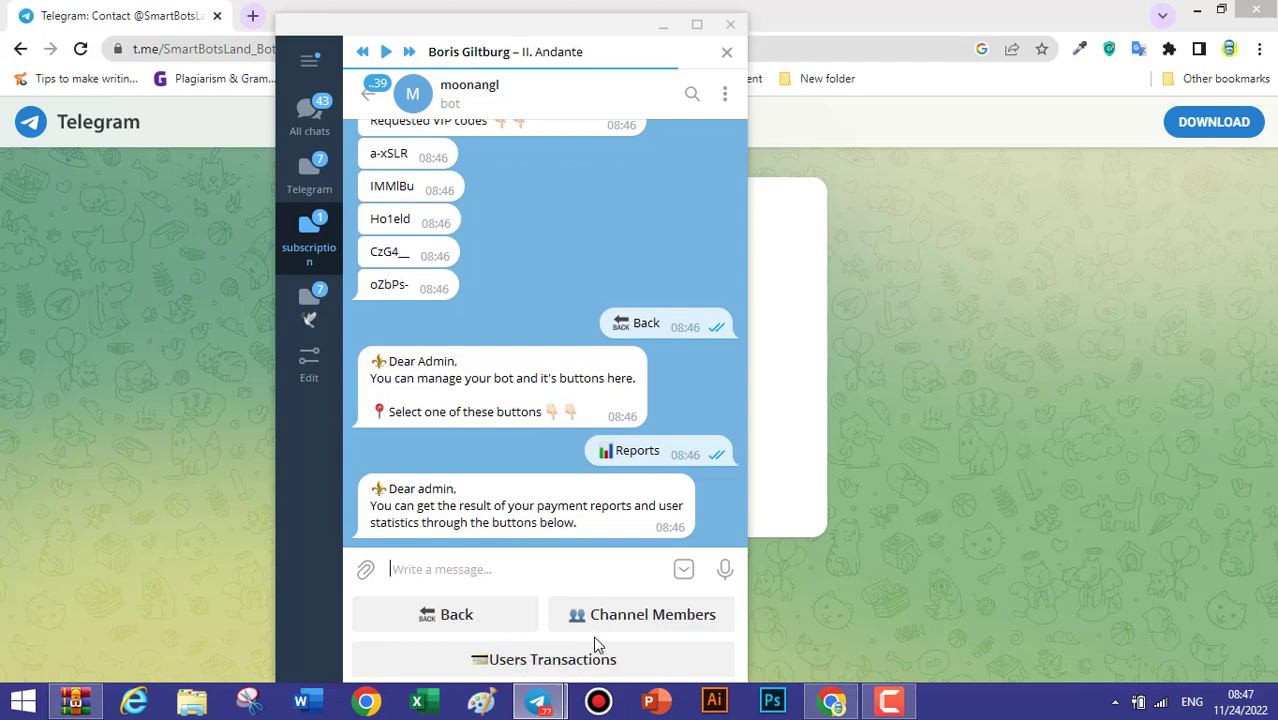
click(470, 616)
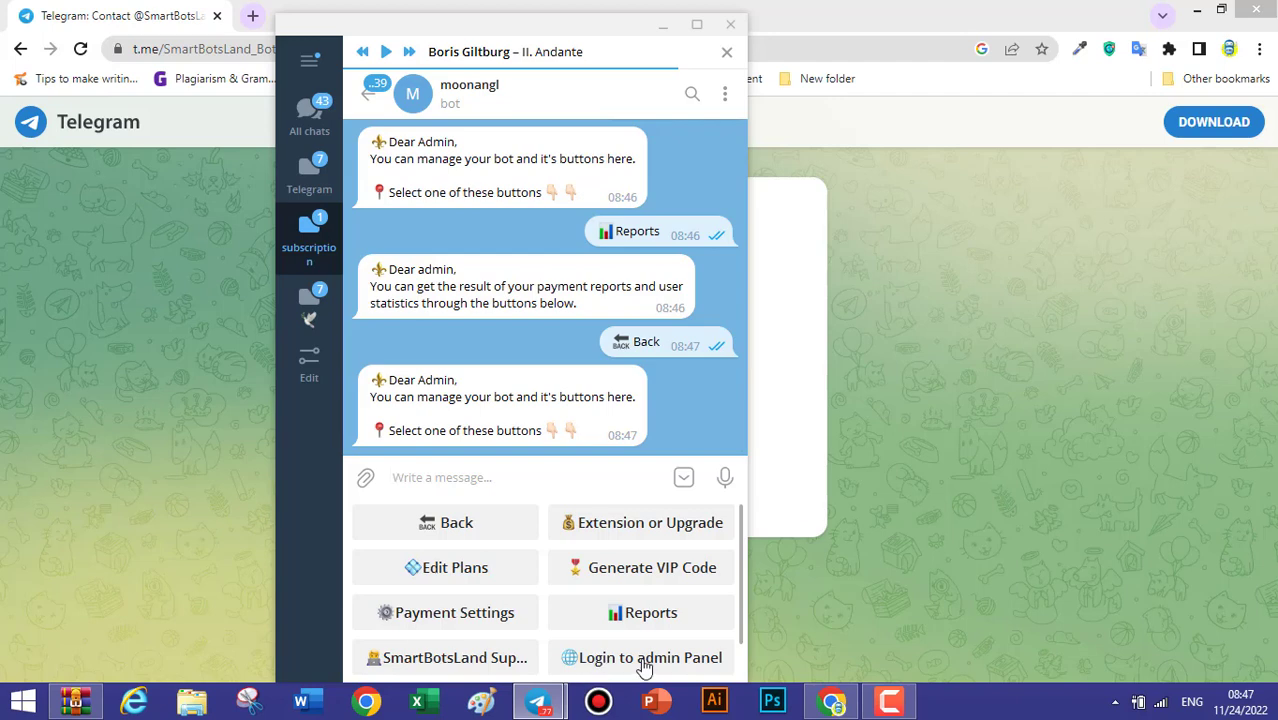
click(679, 667)
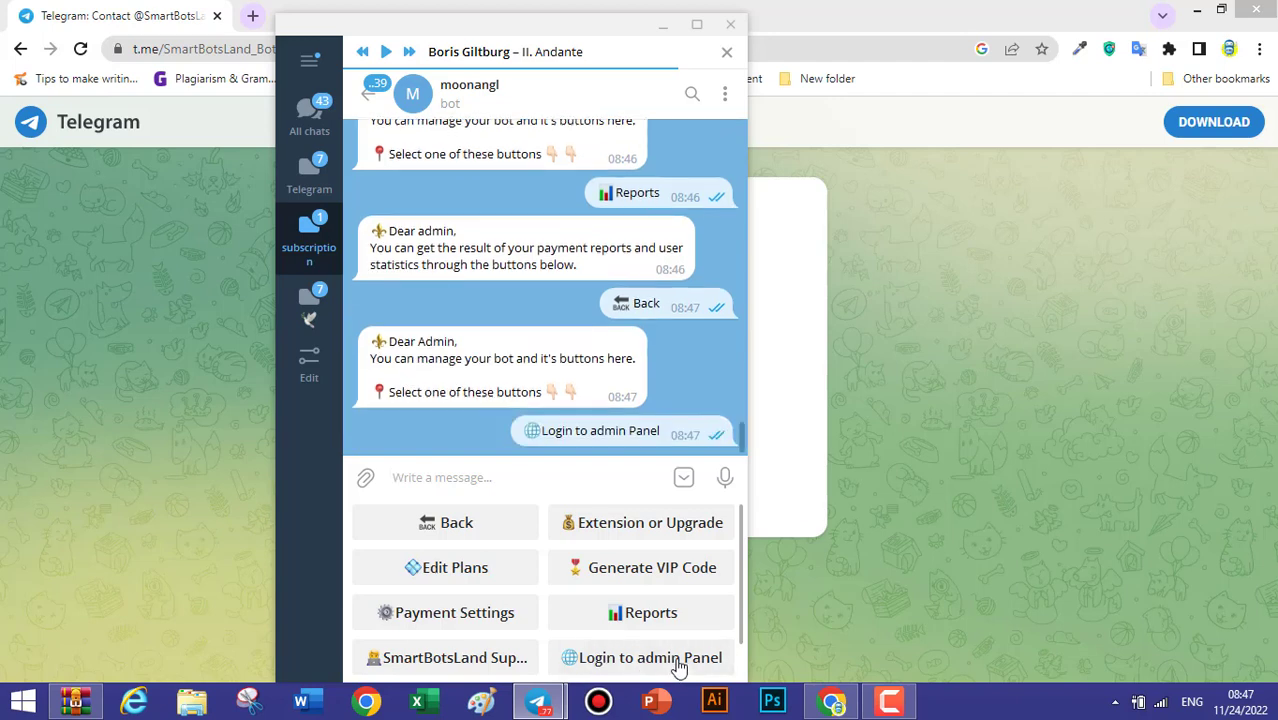